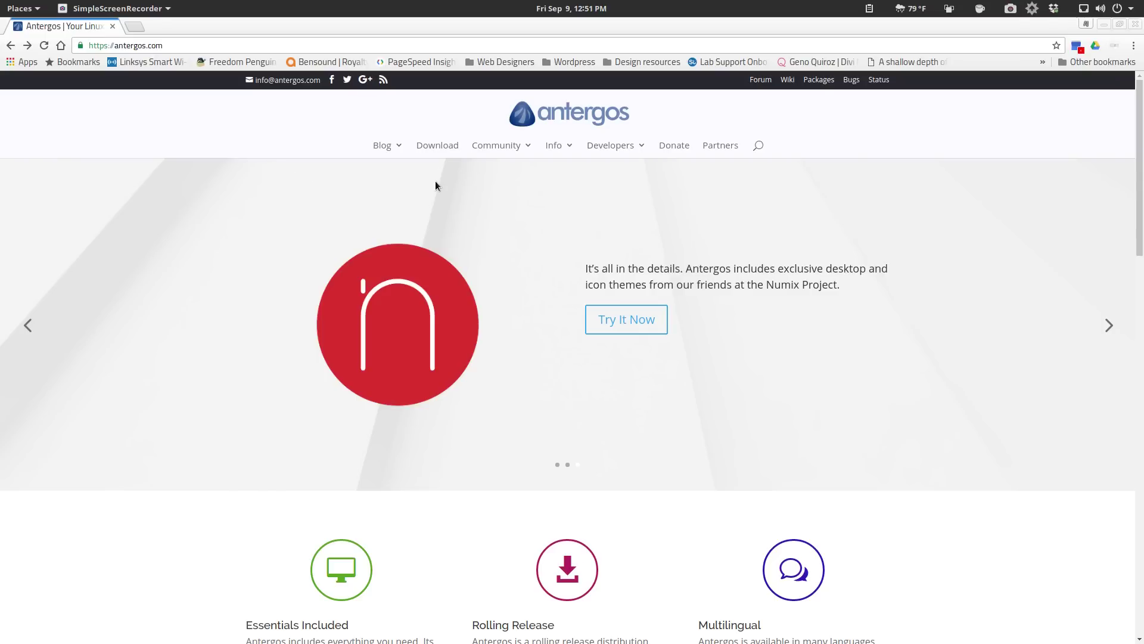
Scroll through the Antergos homepage in Chrome
mouse_move(403, 151)
scroll(874, 331, "down", 8)
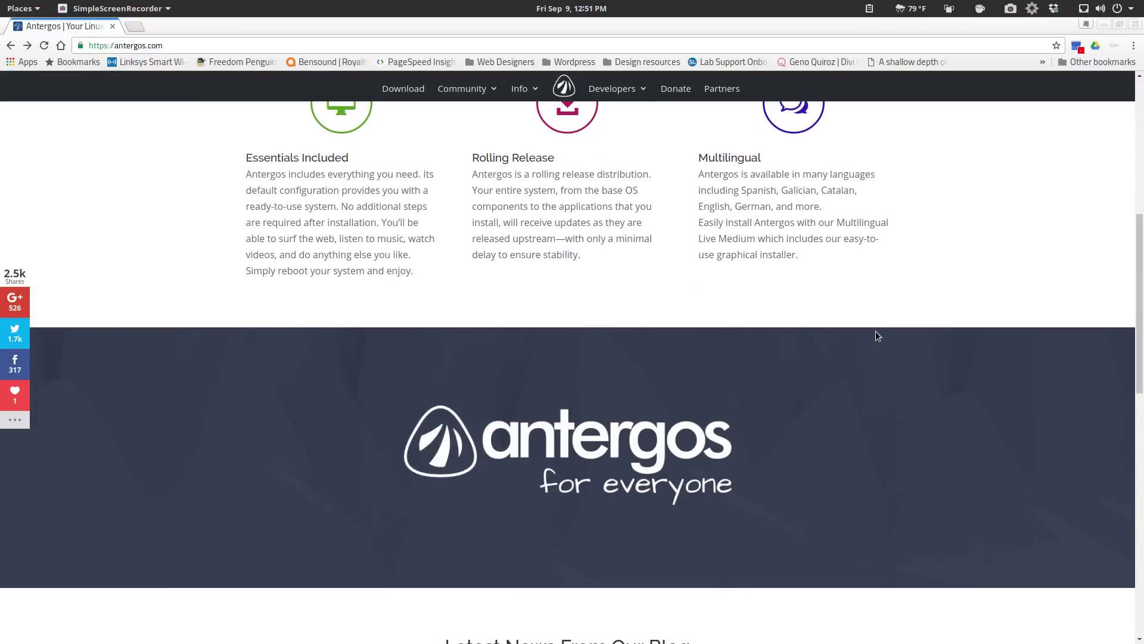
scroll(876, 335, "down", 7)
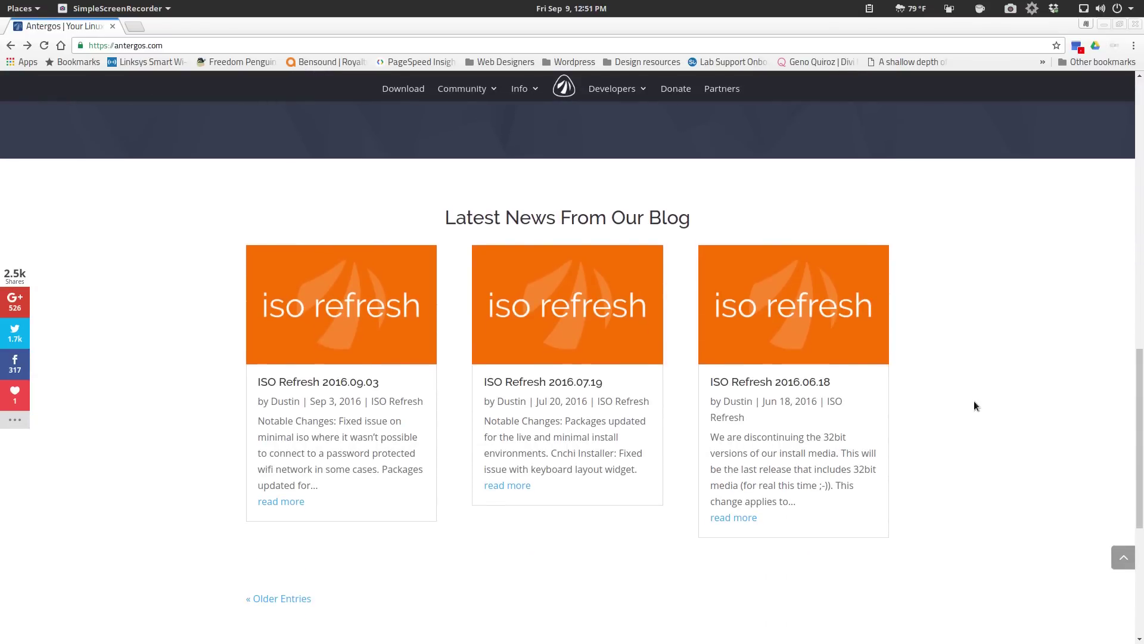
scroll(975, 397, "up", 4)
scroll(974, 395, "down", 1)
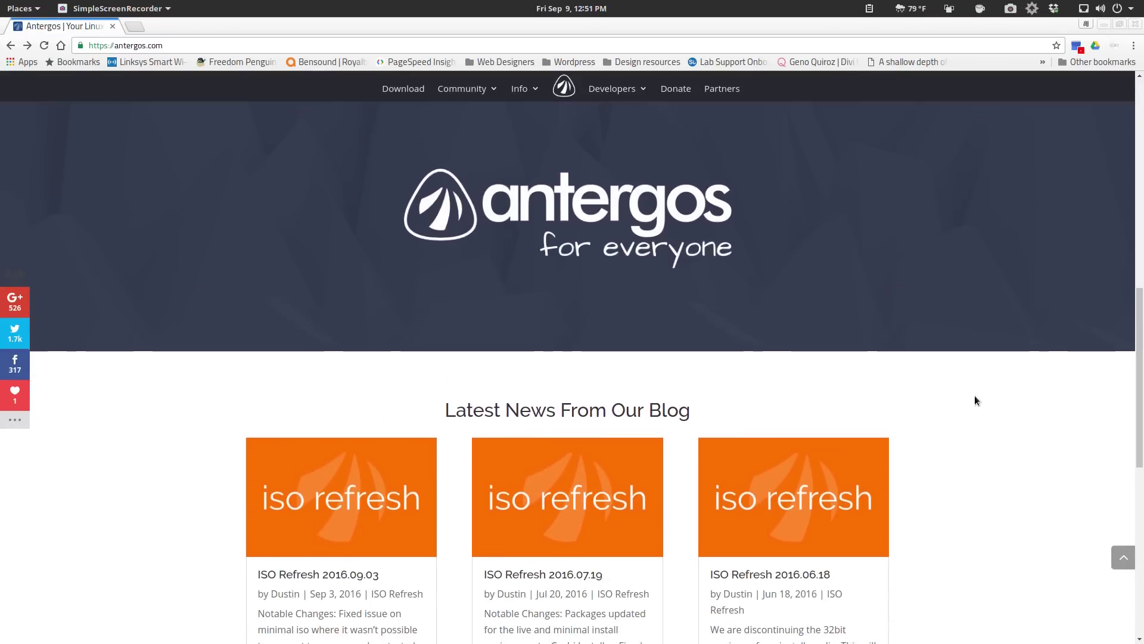
scroll(974, 395, "down", 5)
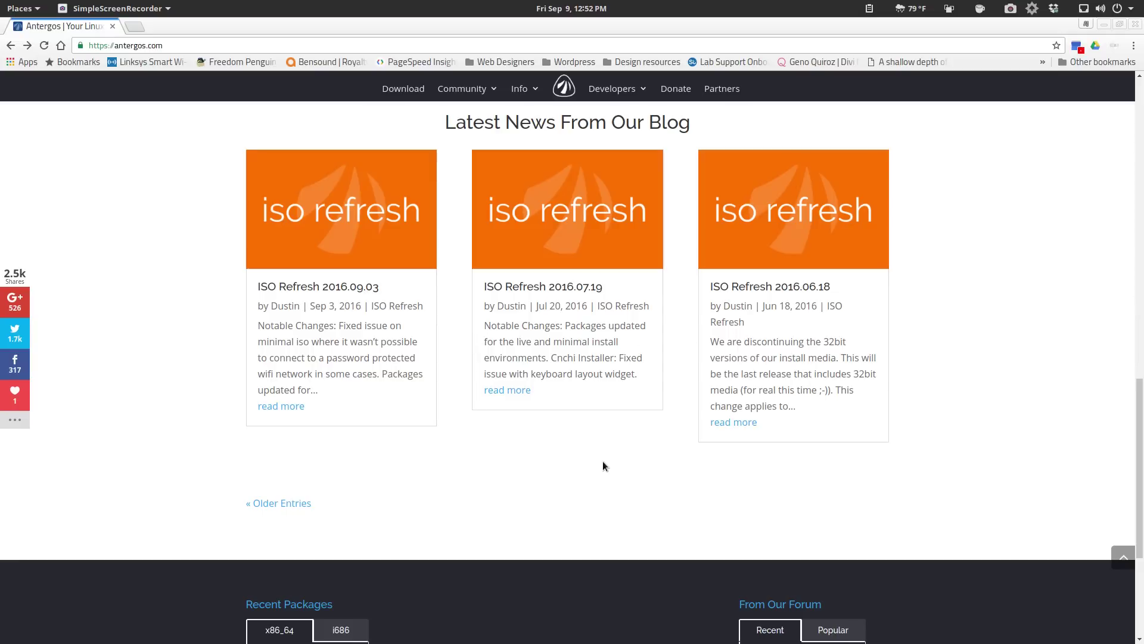
scroll(604, 465, "down", 4)
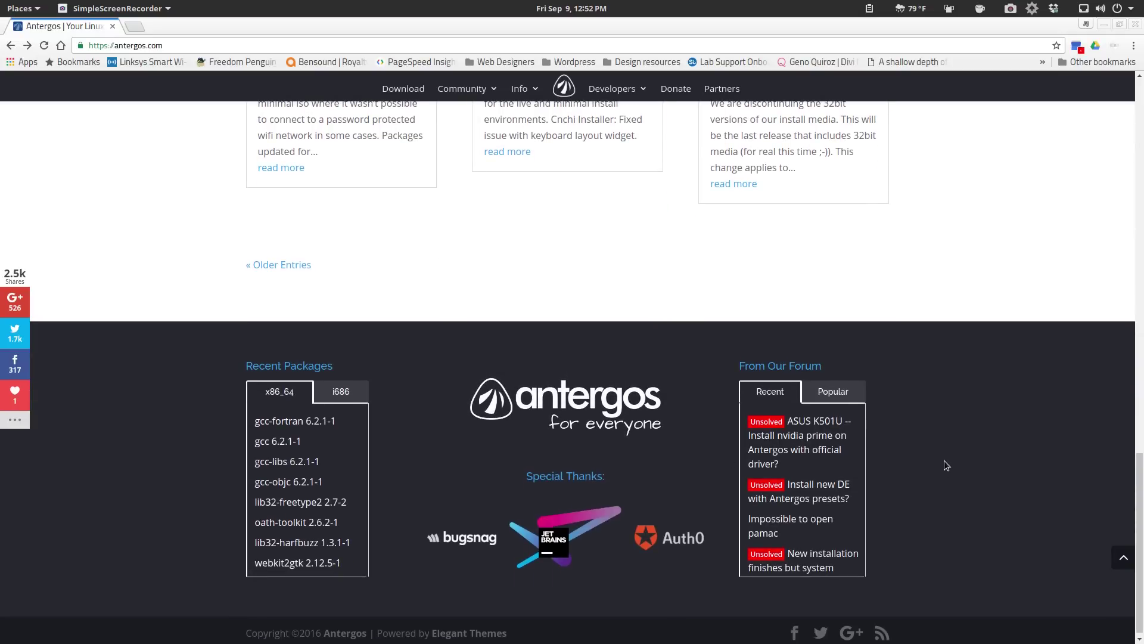
scroll(946, 464, "down", 1)
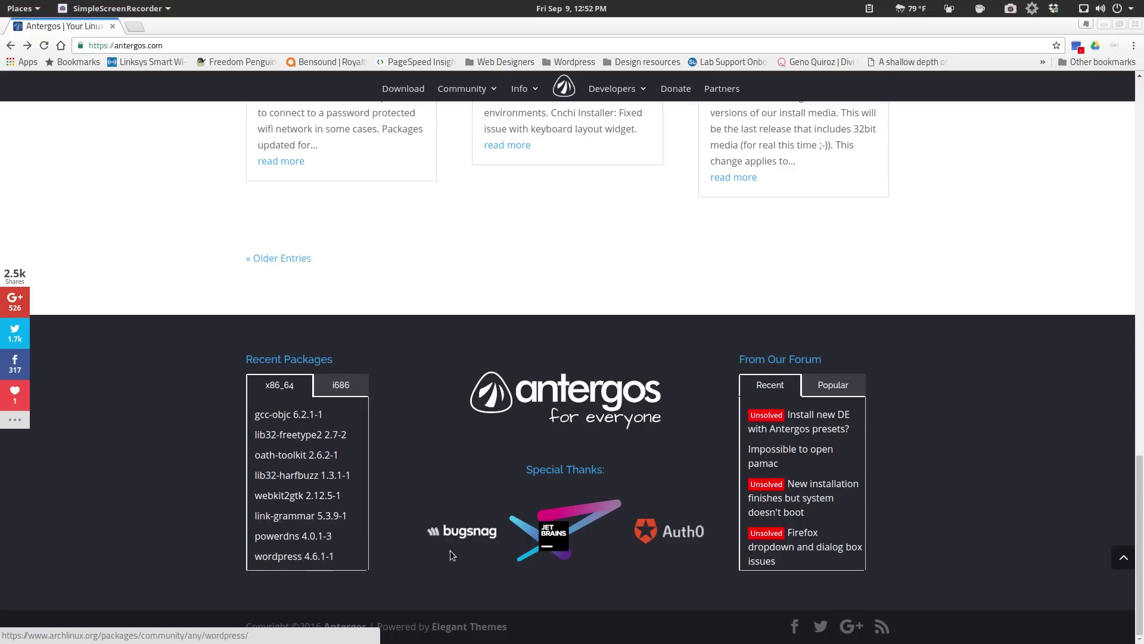
scroll(467, 542, "up", 20)
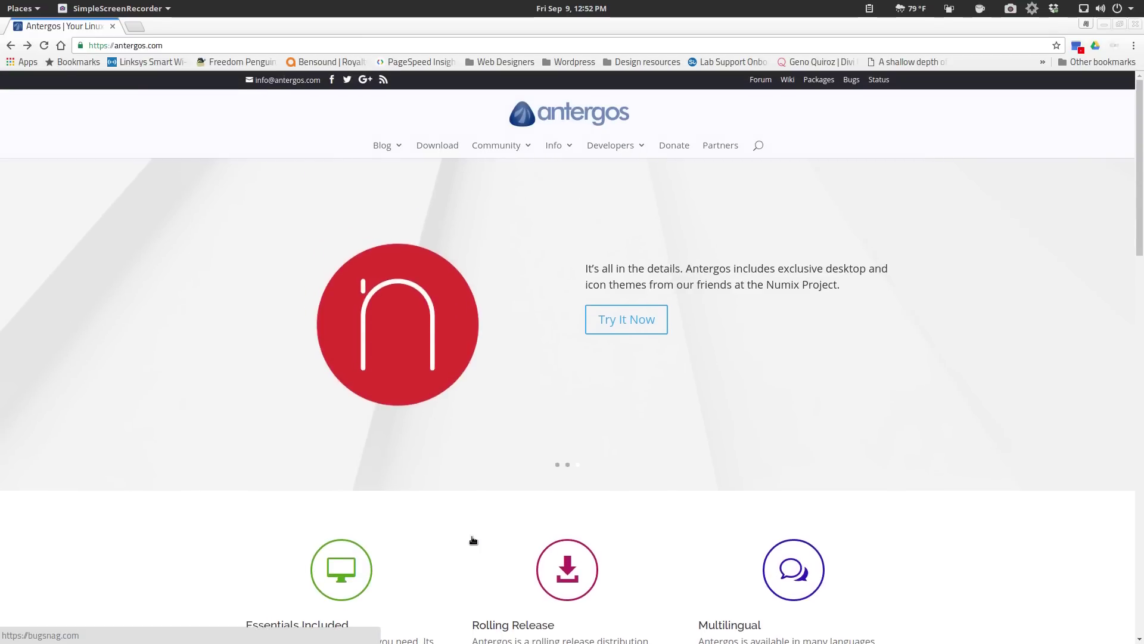
Open the Antergos download page and view the latest install media and testing builds downloads
left_click(441, 146)
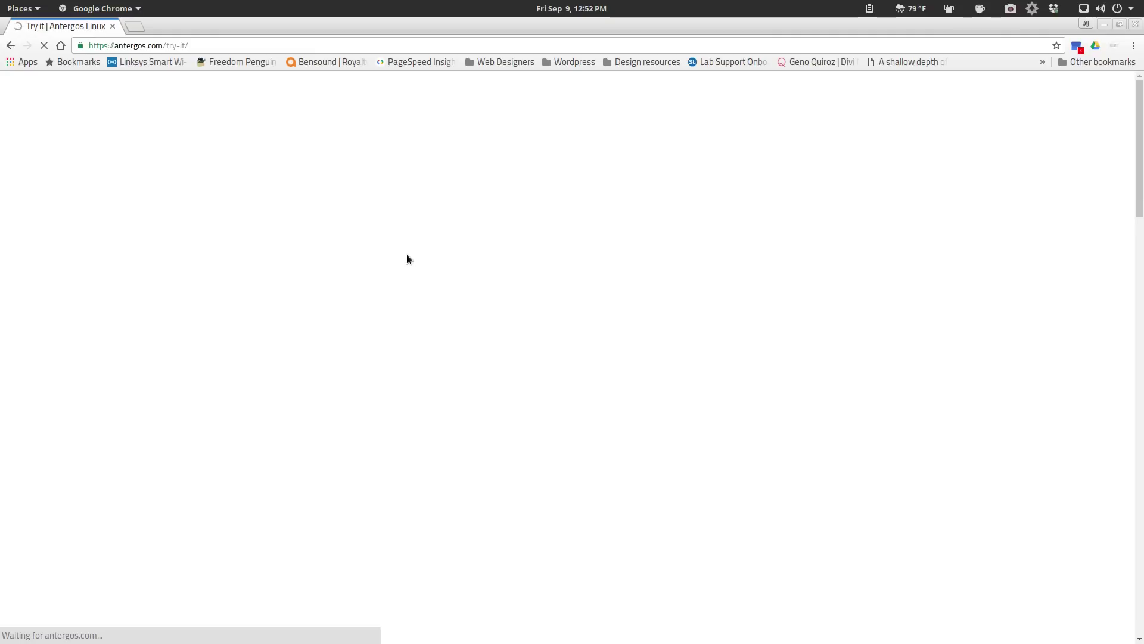
scroll(799, 461, "down", 10)
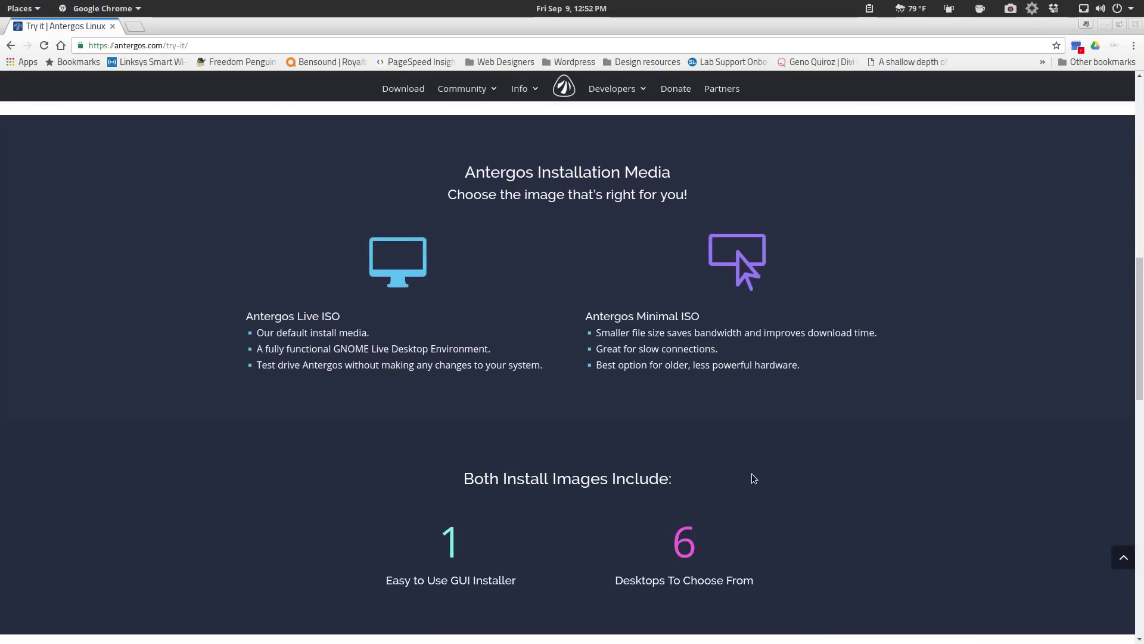
scroll(835, 488, "down", 1)
scroll(833, 488, "down", 5)
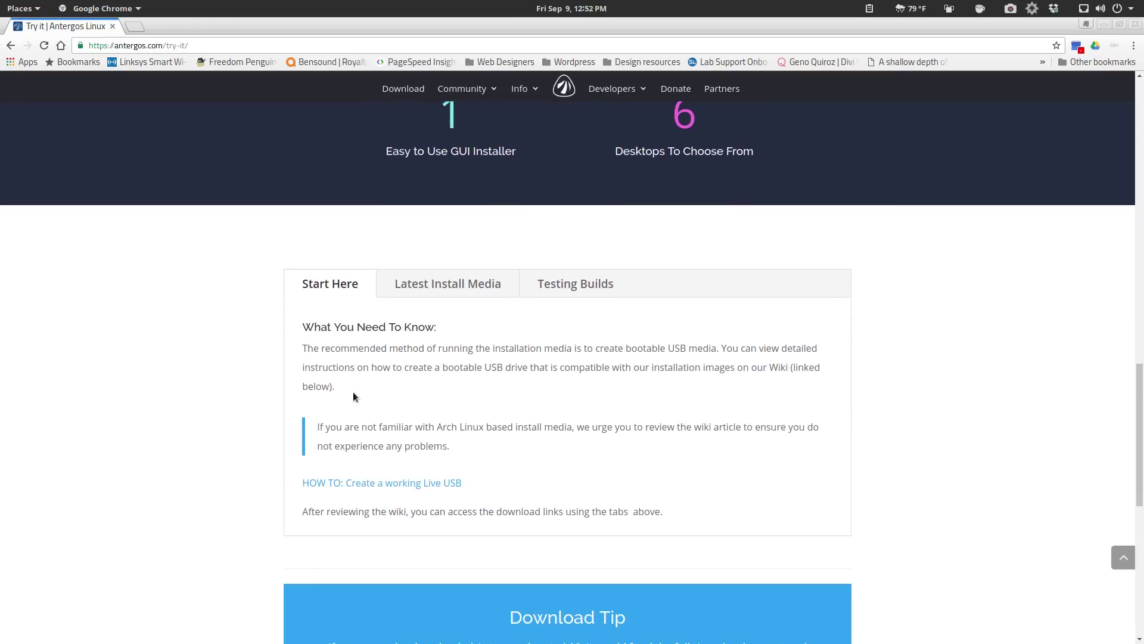
scroll(440, 408, "down", 2)
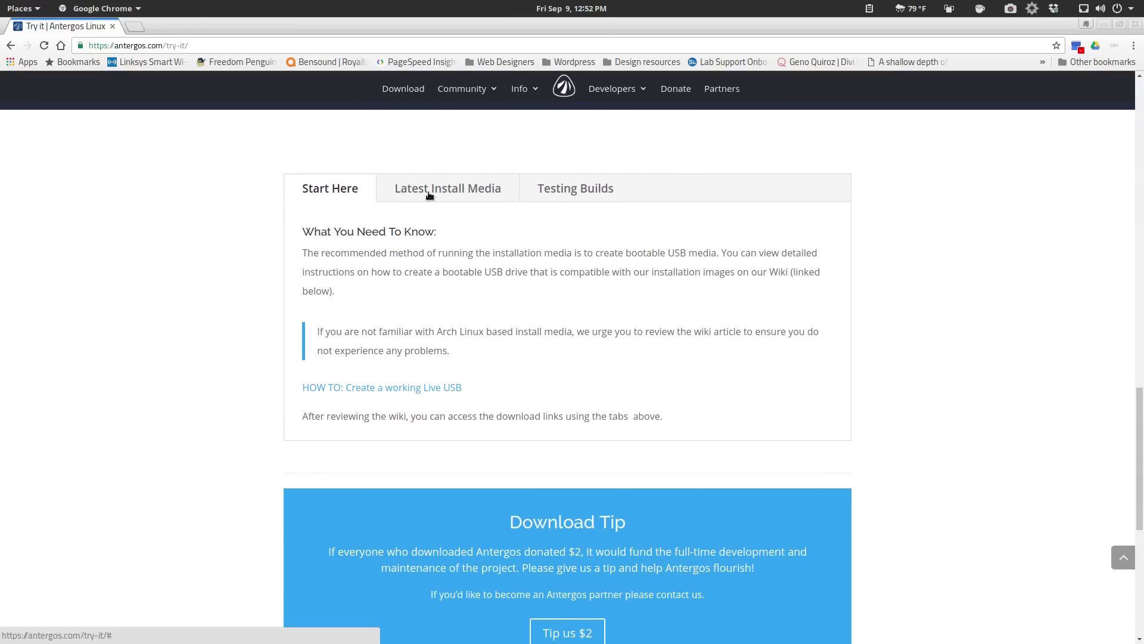
left_click(429, 194)
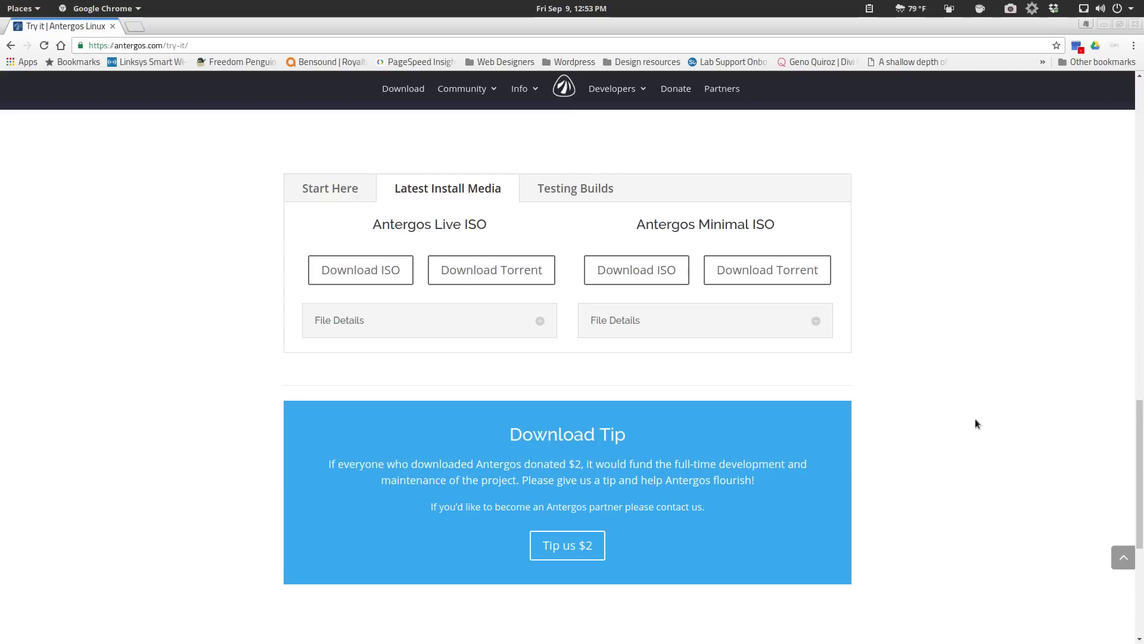
left_click(584, 189)
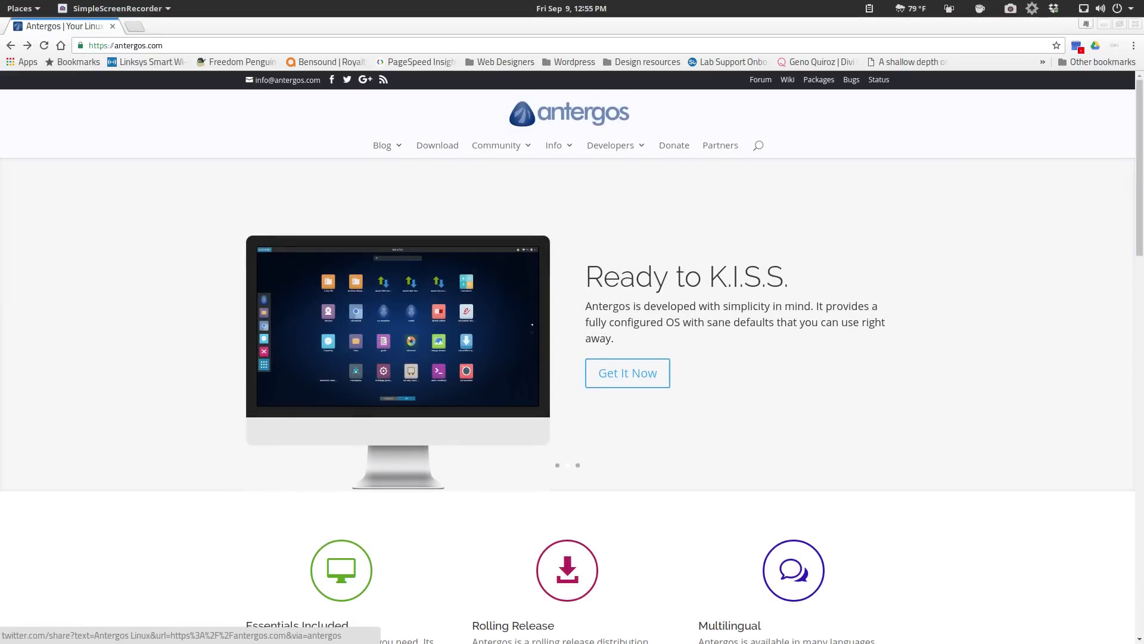
Open the Wiki from the Community menu and scroll down it slightly
mouse_move(494, 148)
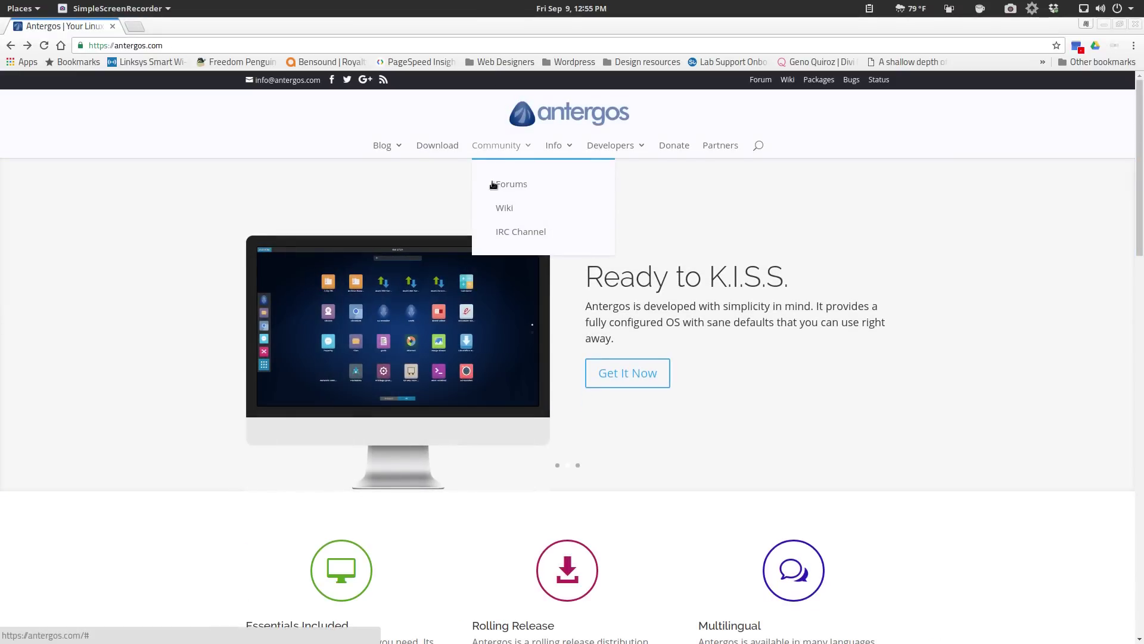
left_click(496, 205)
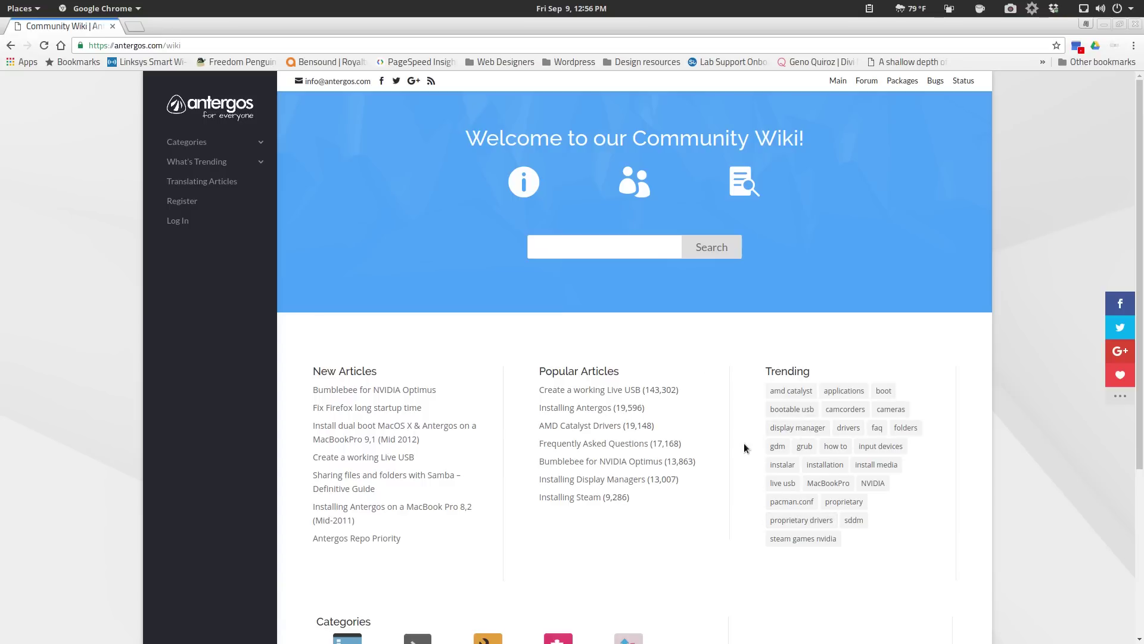
scroll(742, 440, "down", 1)
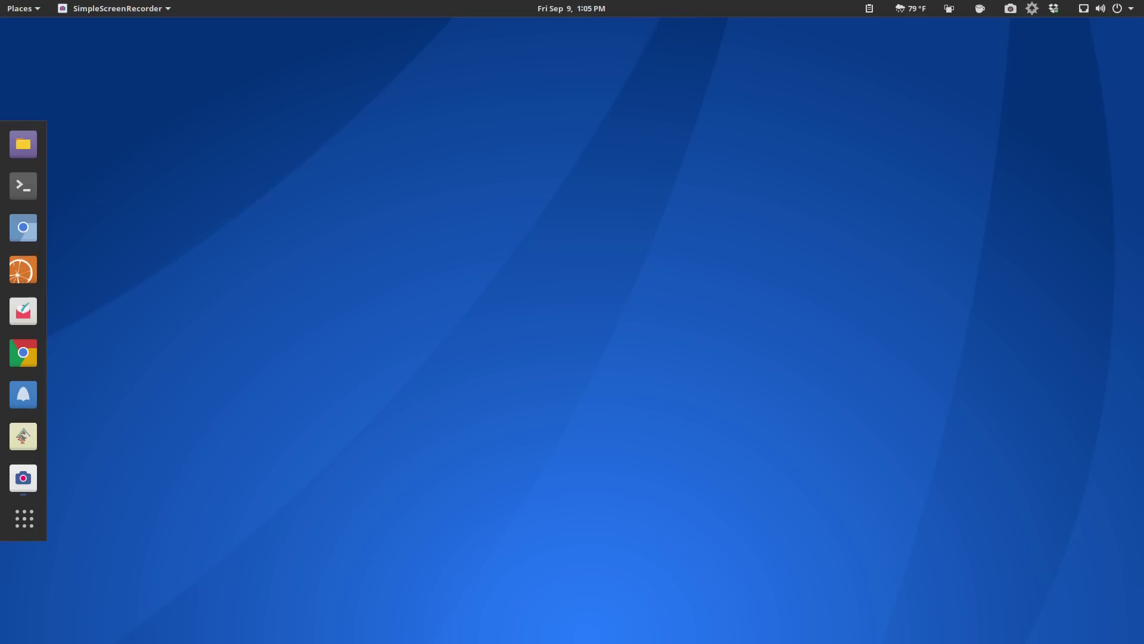
key("super")
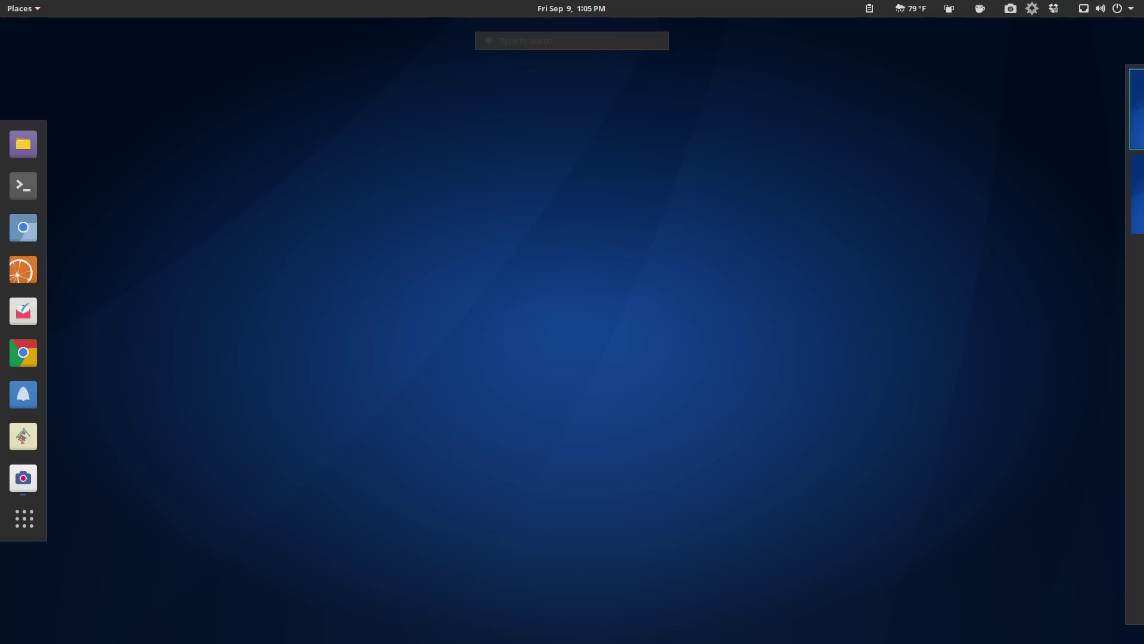
type("twea")
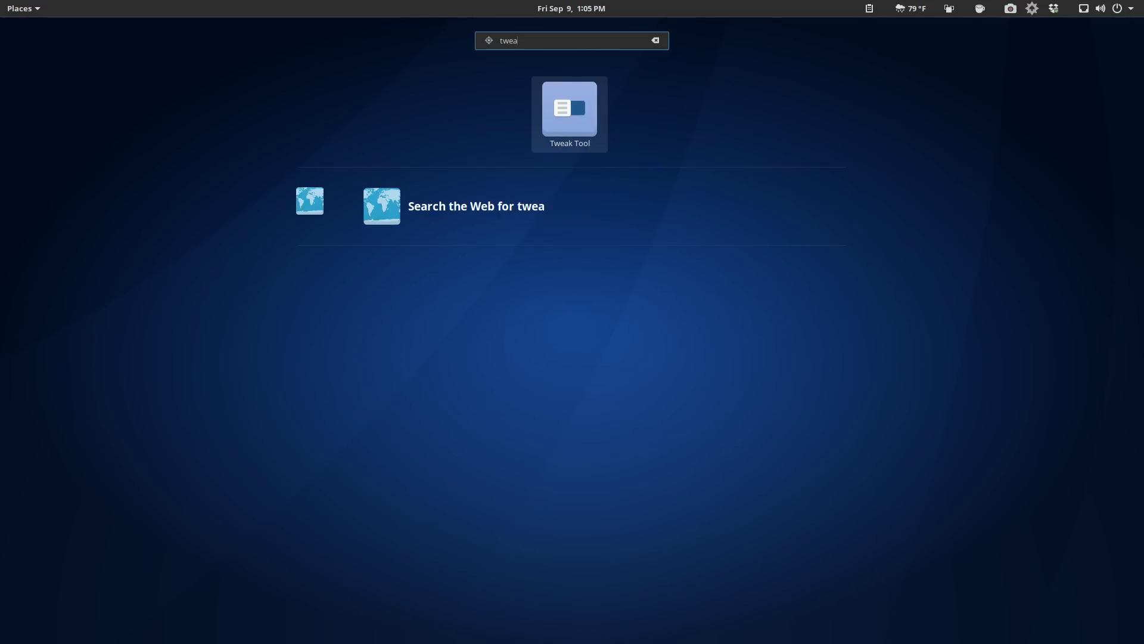
key("super")
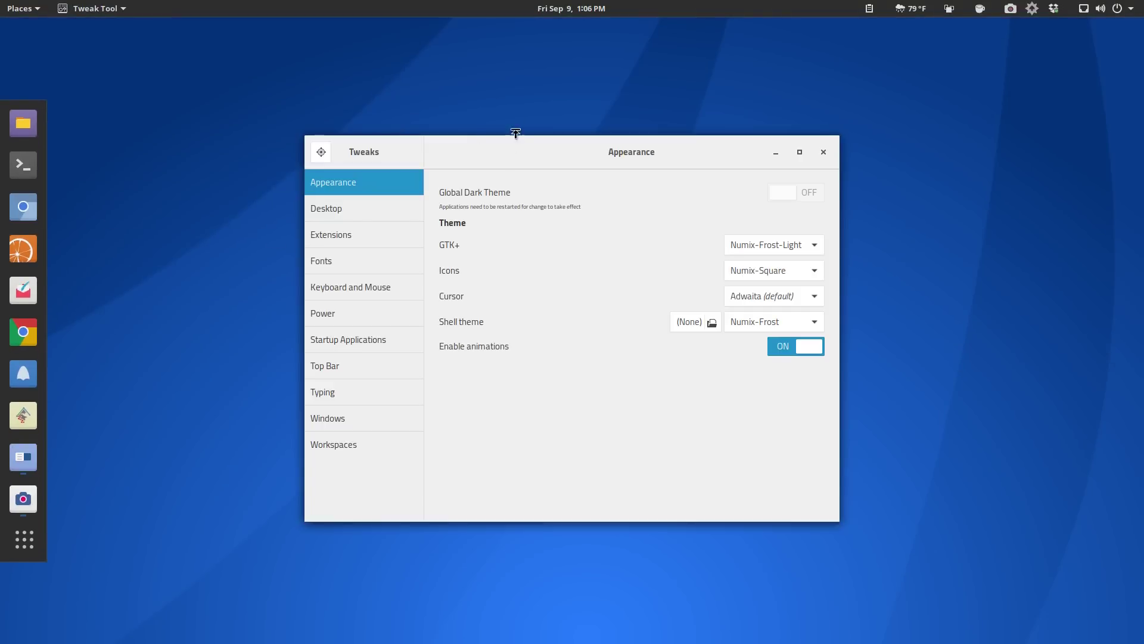
left_click_drag(516, 132, 473, 91)
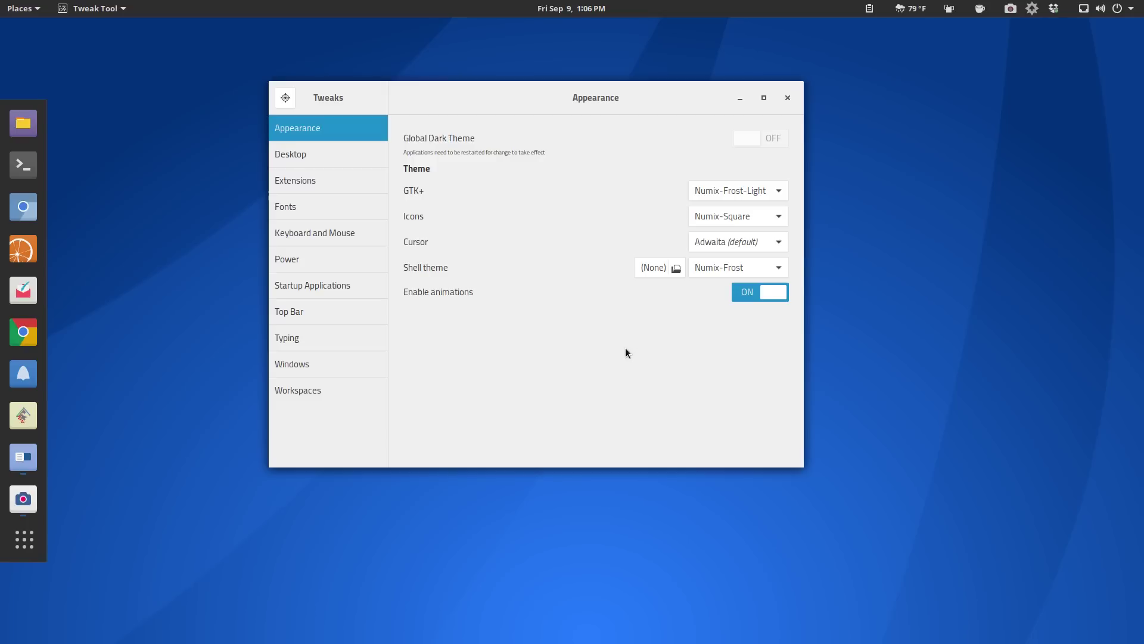
left_click(893, 11)
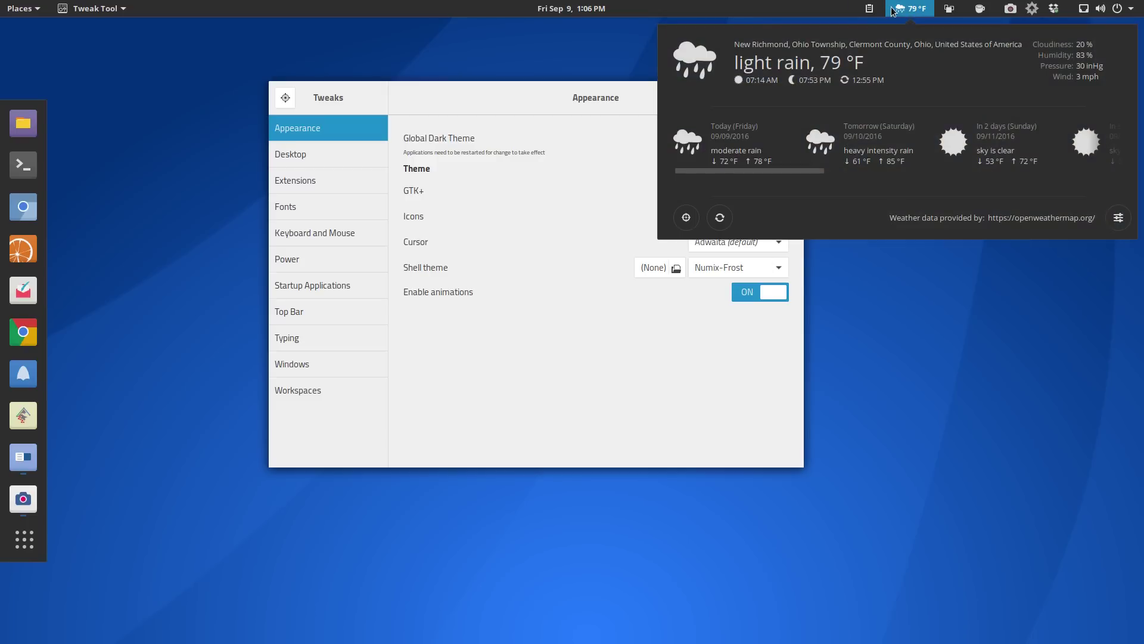
left_click(893, 11)
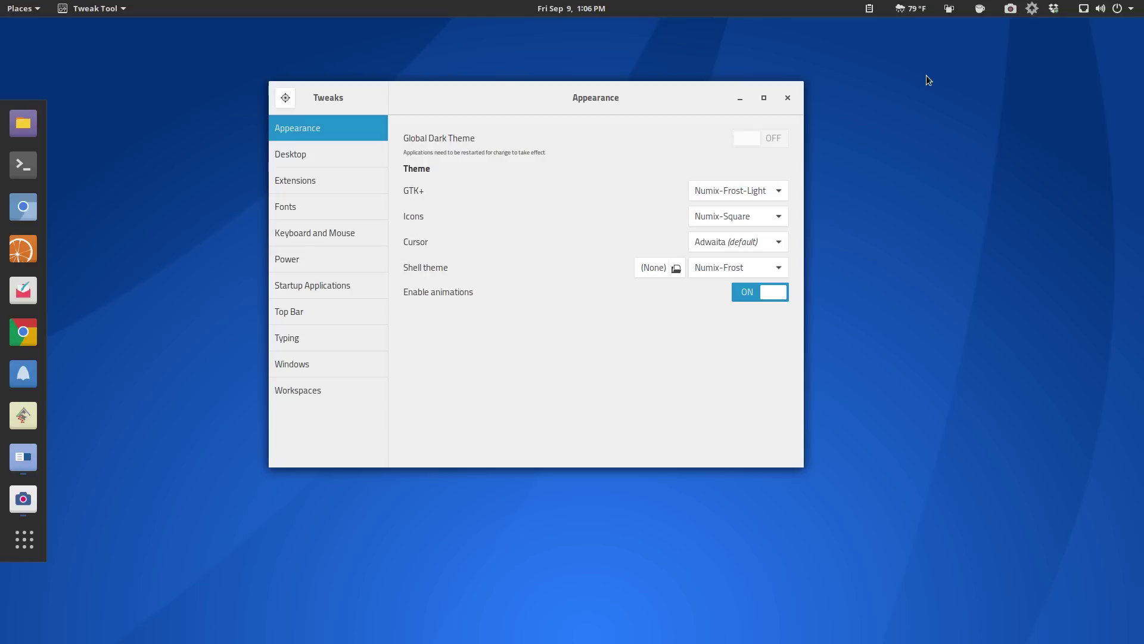
left_click(953, 12)
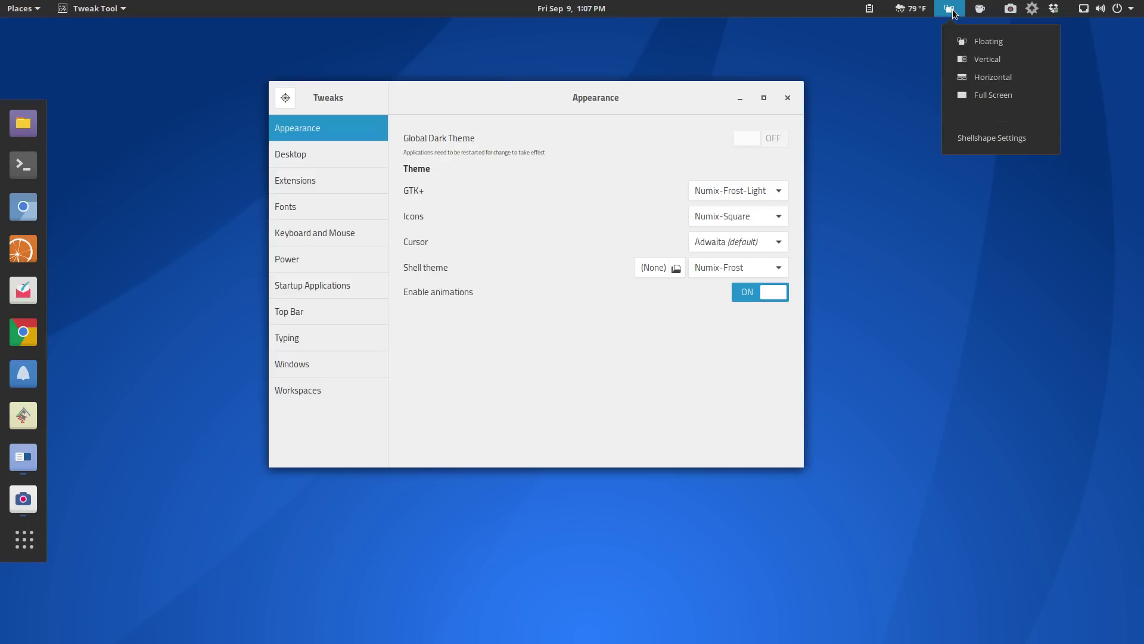
left_click(928, 34)
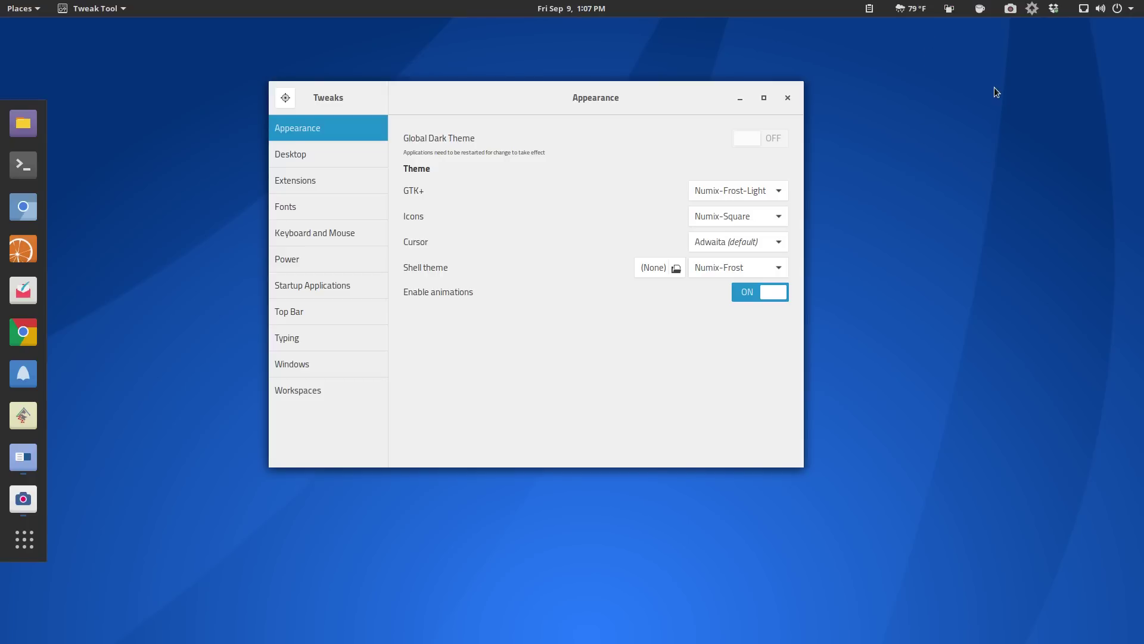
left_click(981, 10)
Show the Extensions page and scroll through the installed shell extensions
left_click(338, 186)
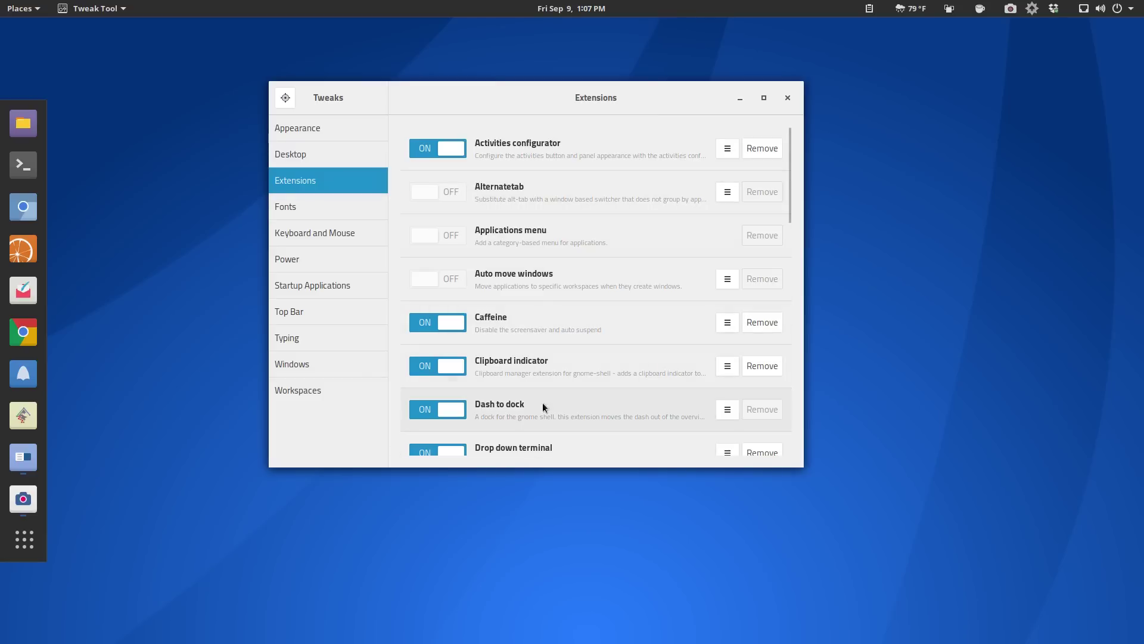
scroll(658, 263, "down", 10)
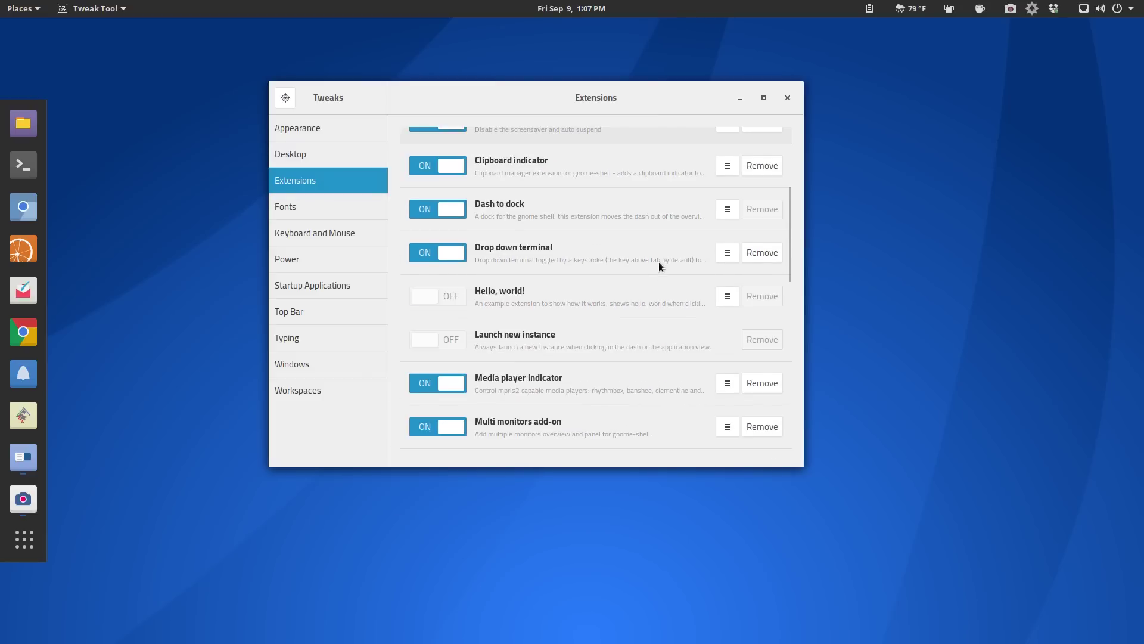
scroll(653, 313, "down", 5)
scroll(653, 313, "up", 9)
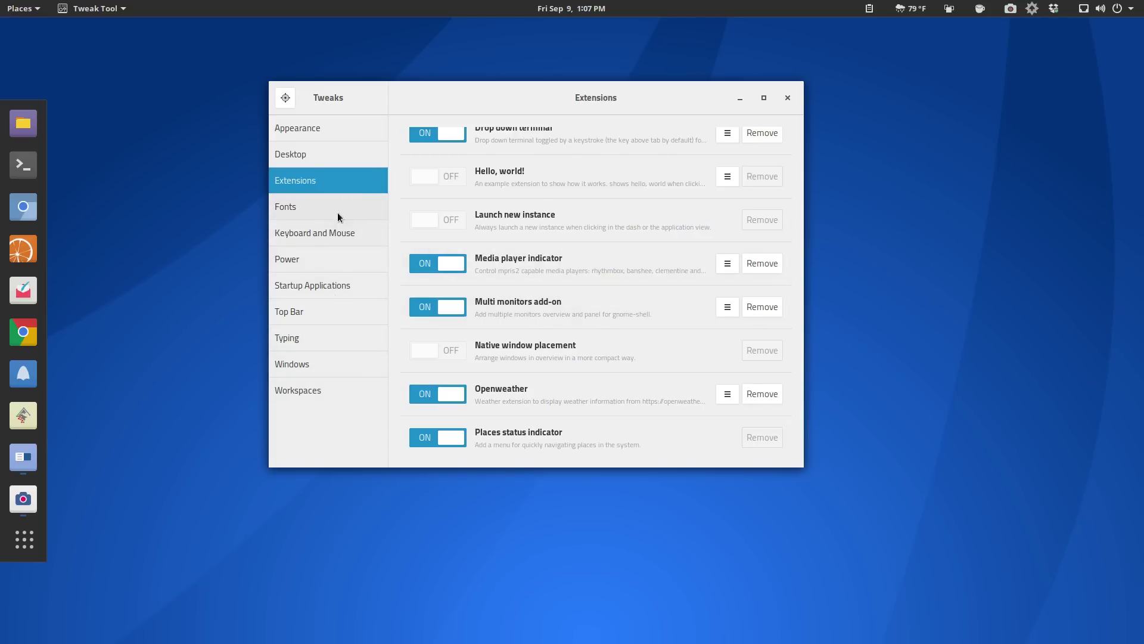
Browse the Windows, Typing, Top Bar, Startup Applications and Appearance pages in Tweak Tool
left_click(334, 364)
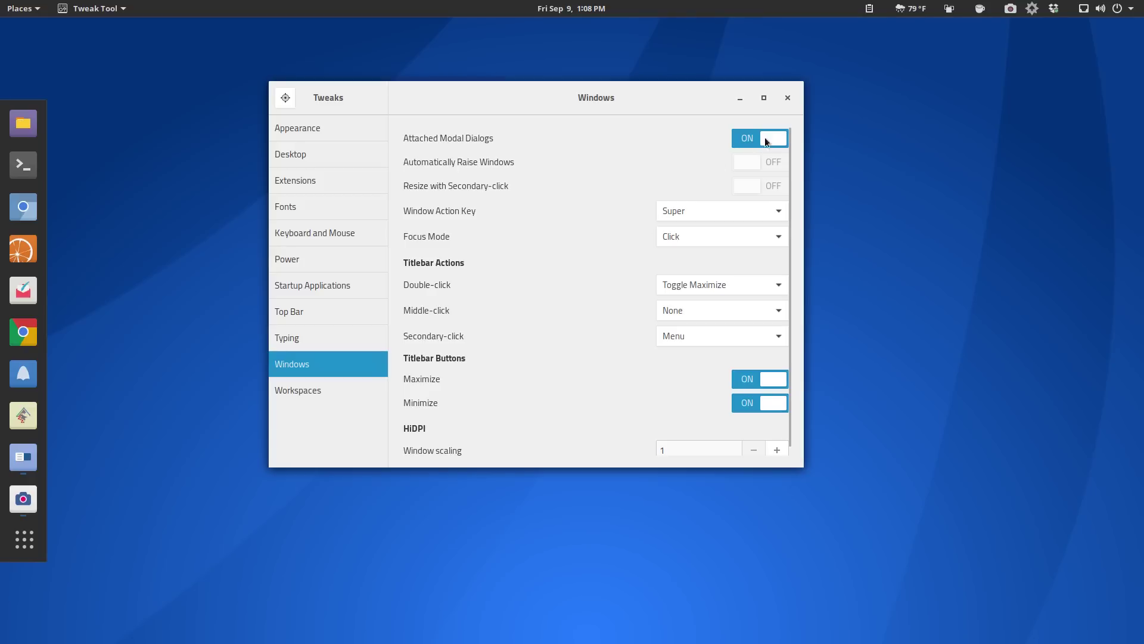
scroll(599, 323, "down", 1)
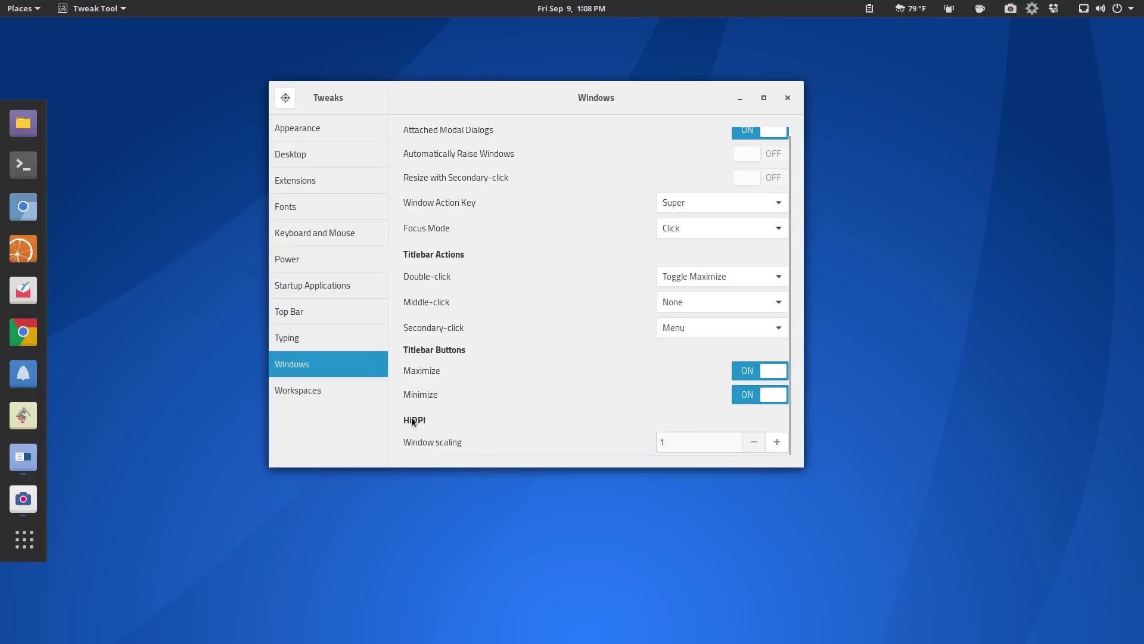
left_click(334, 340)
left_click(334, 312)
left_click(336, 284)
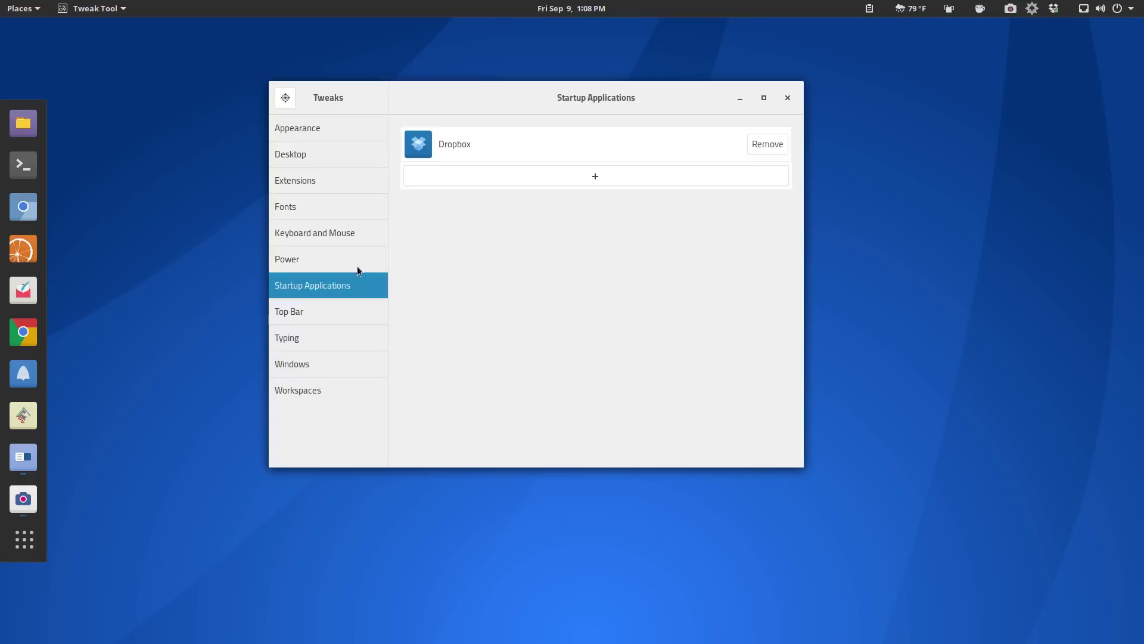
left_click(330, 130)
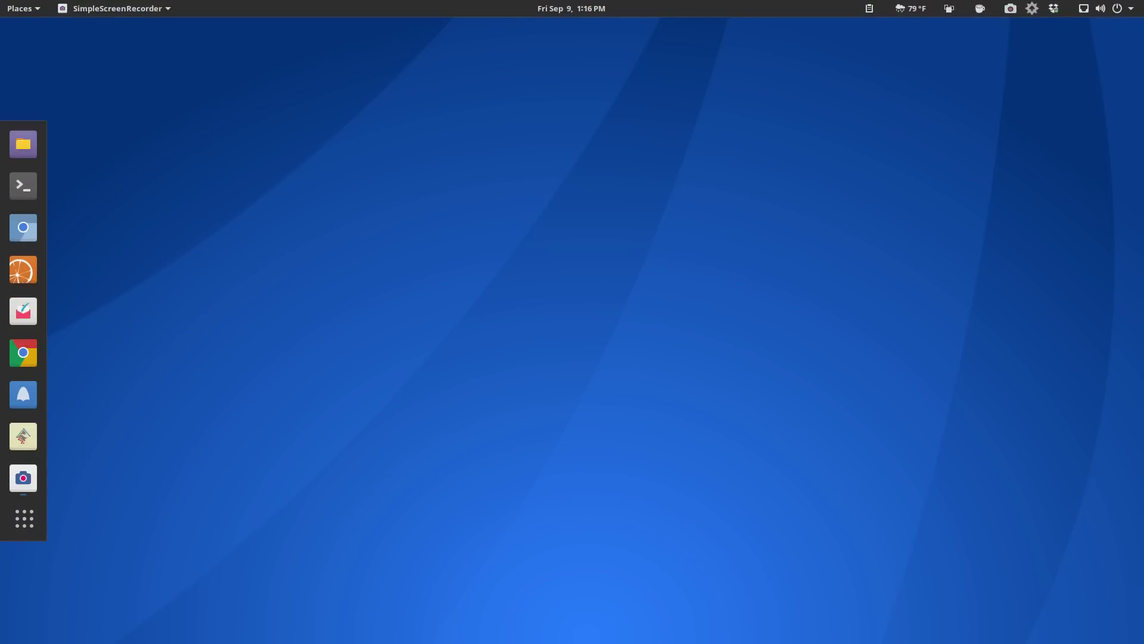
Launch the Package Manager from the tray menu and enlarge its window
left_click(1033, 10)
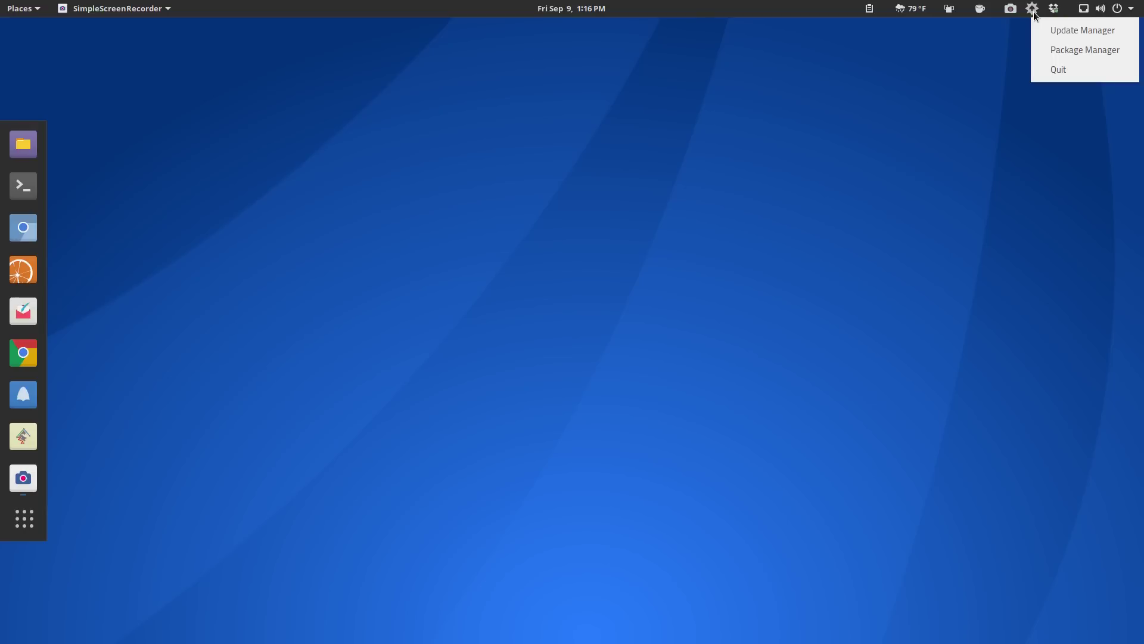
left_click(1092, 49)
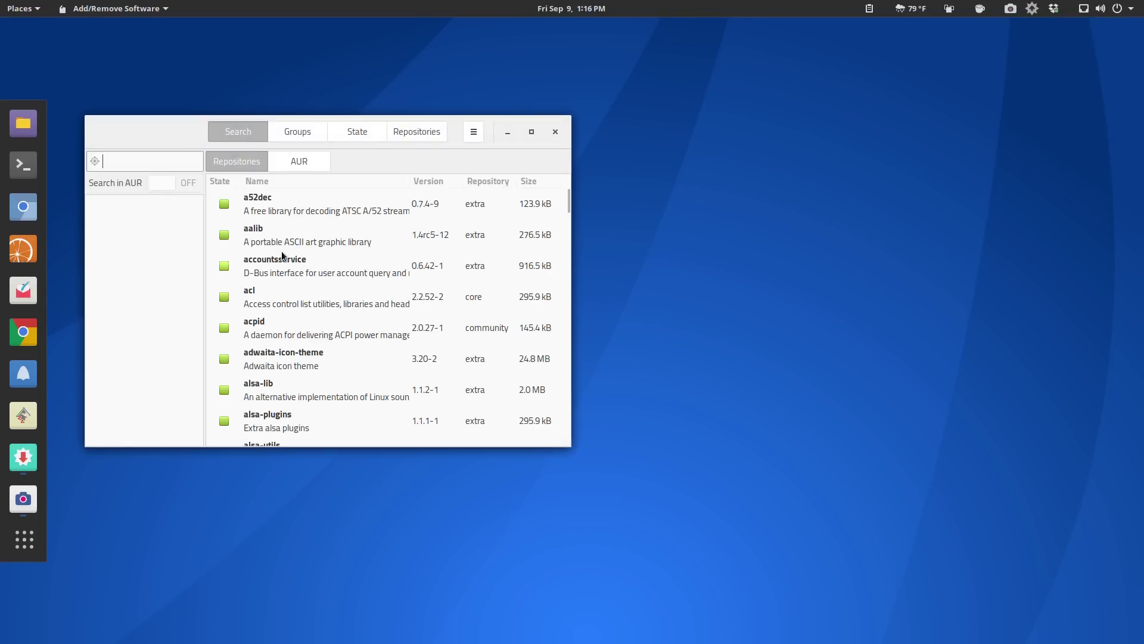
left_click_drag(570, 441, 790, 596)
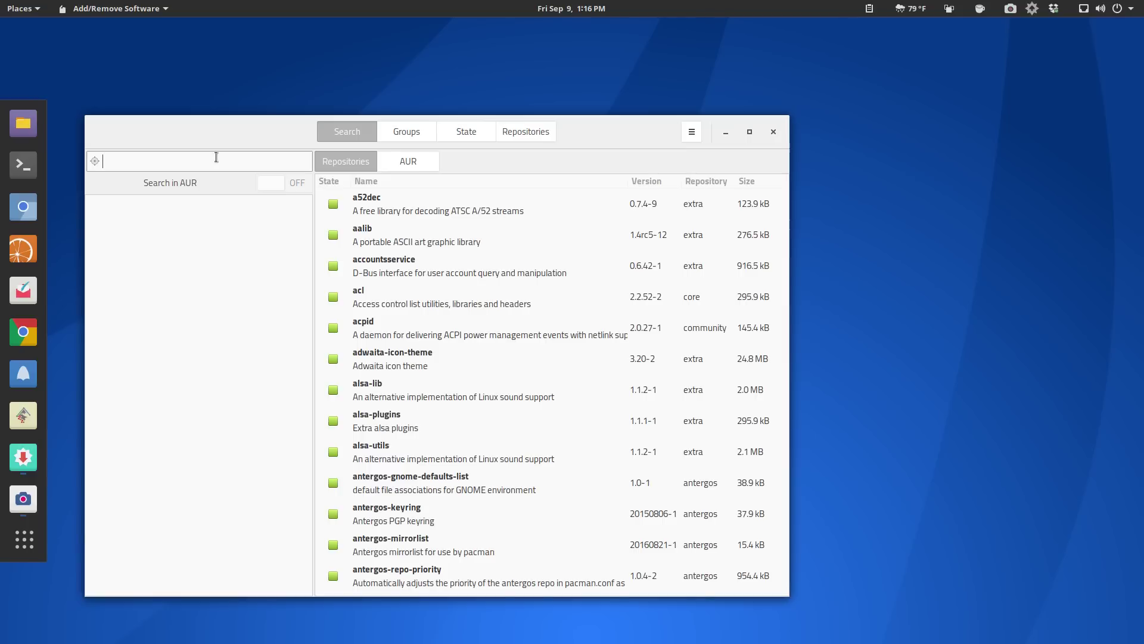
Search for 'calc' and scroll through the matching calculator packages
type("cal")
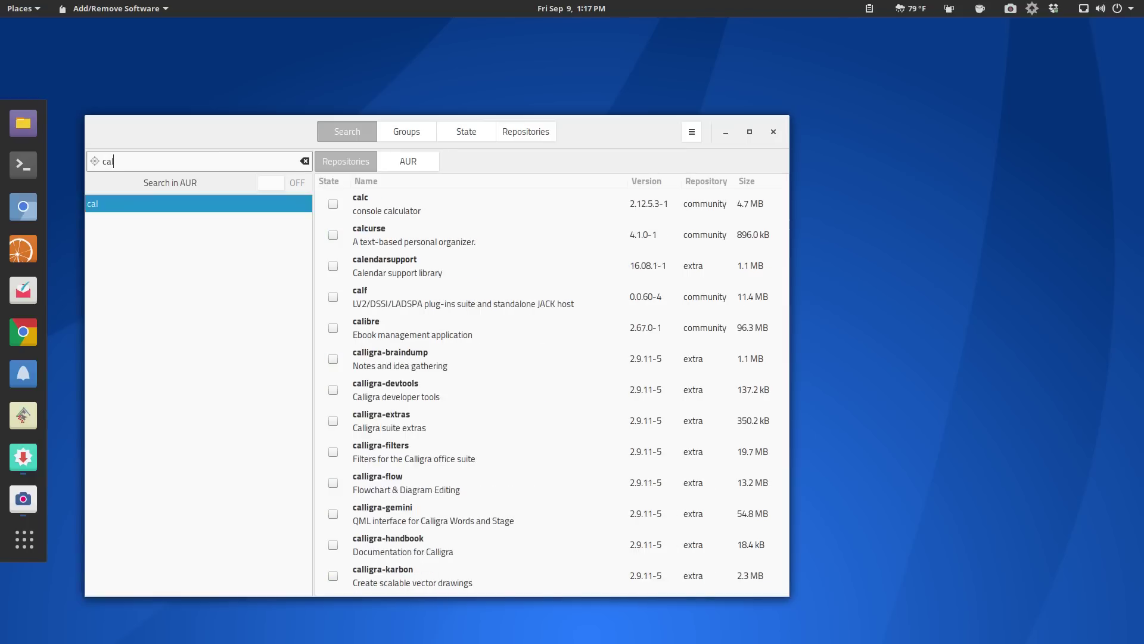
type("c")
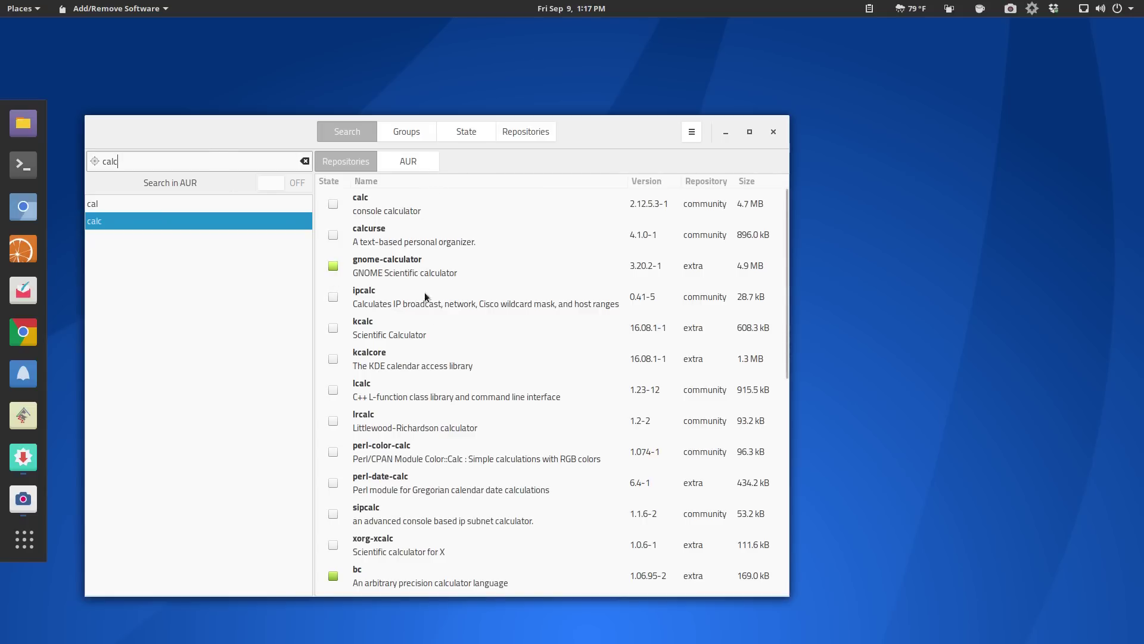
scroll(465, 475, "down", 3)
scroll(463, 476, "down", 1)
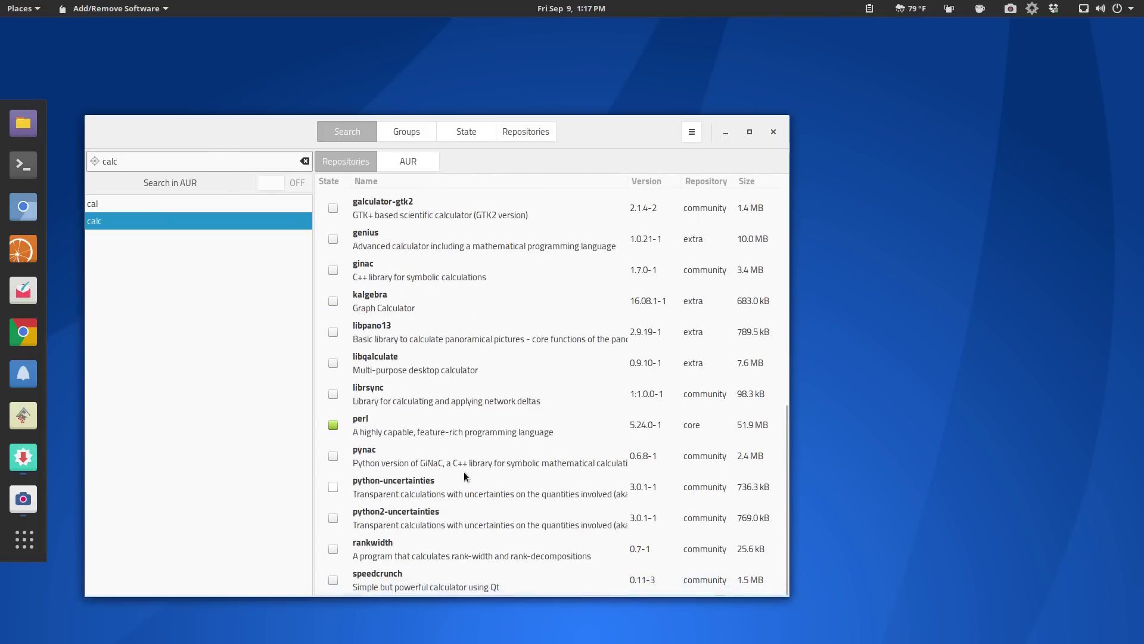
scroll(464, 471, "up", 5)
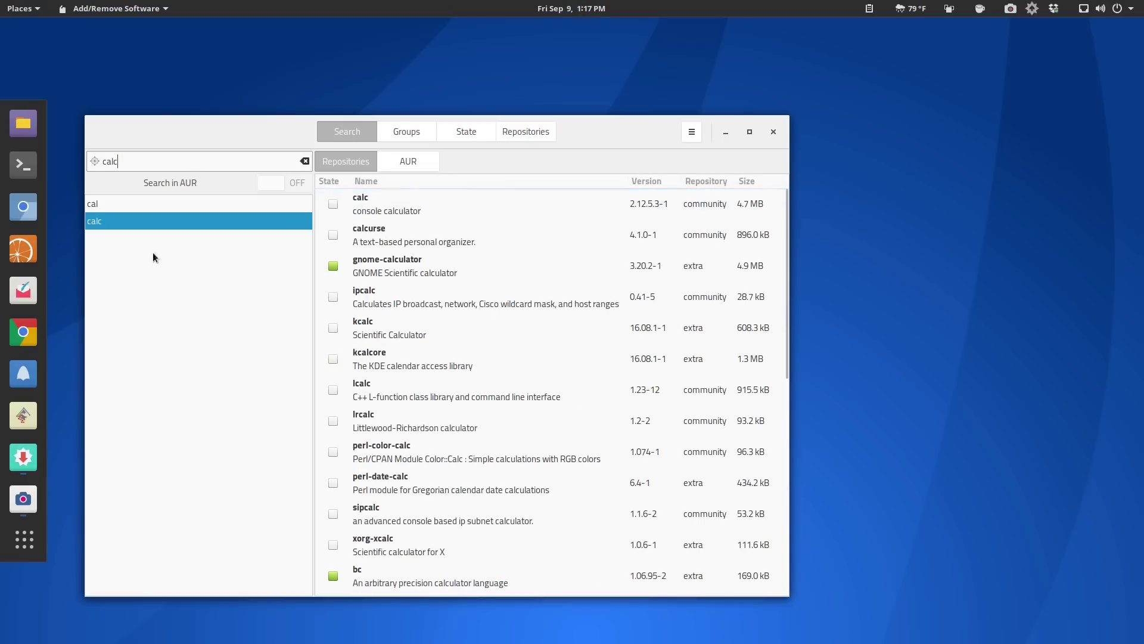
Replace the 'calc' search with a search for 'libreoffice'
left_click(304, 161)
type("lib")
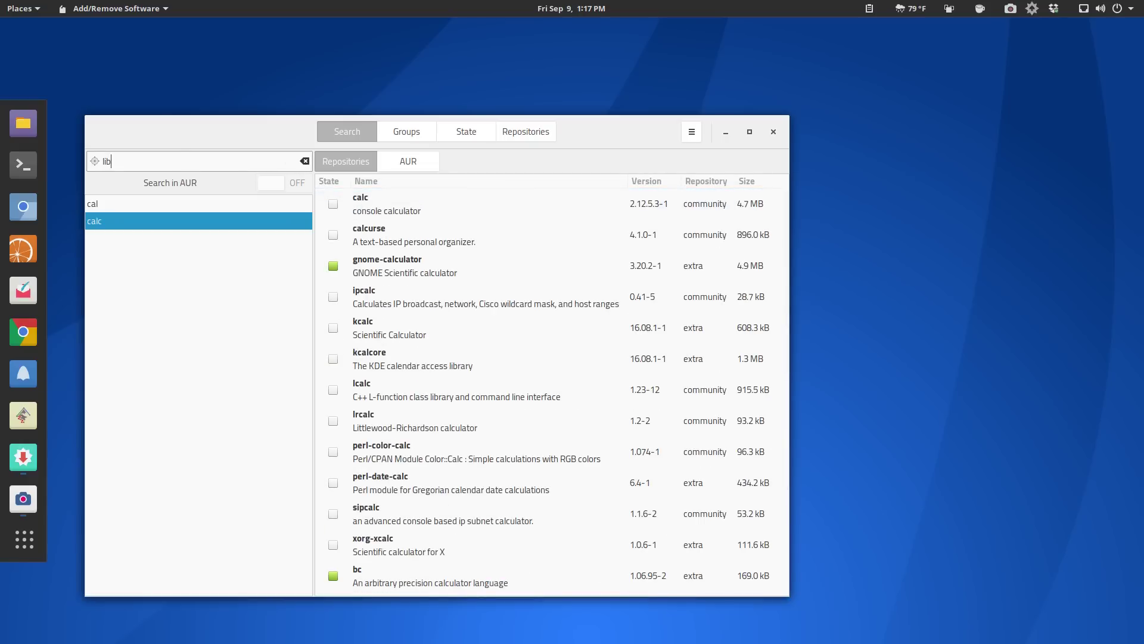
type("reoffice")
key("Return")
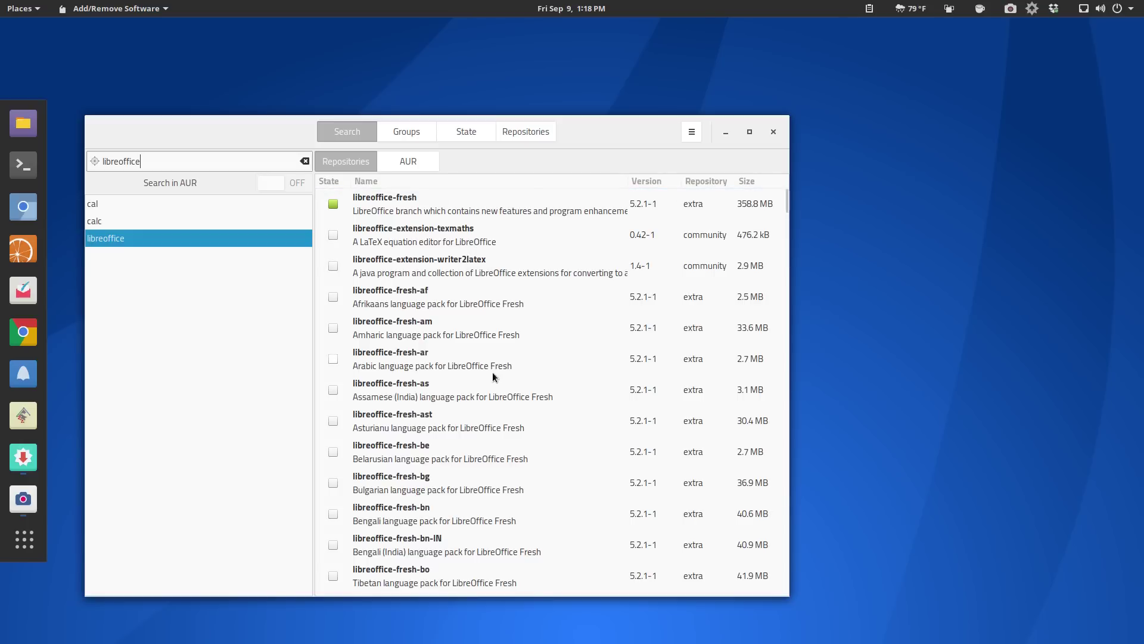
Mark libreoffice-extension-texmaths for installation and view its details
left_click(383, 240)
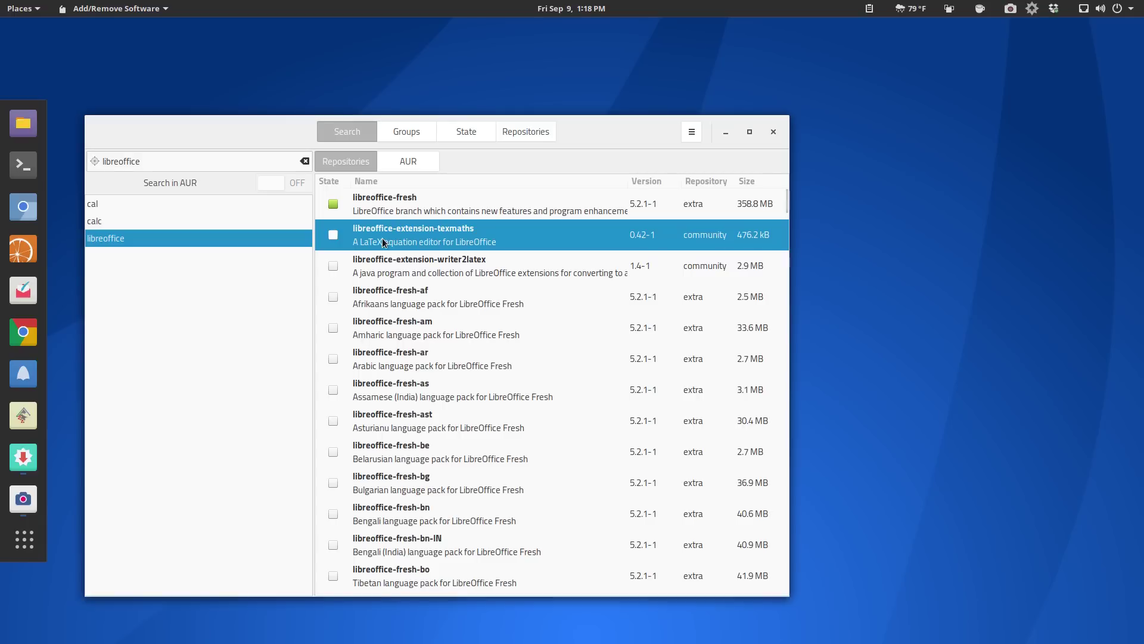
right_click(383, 241)
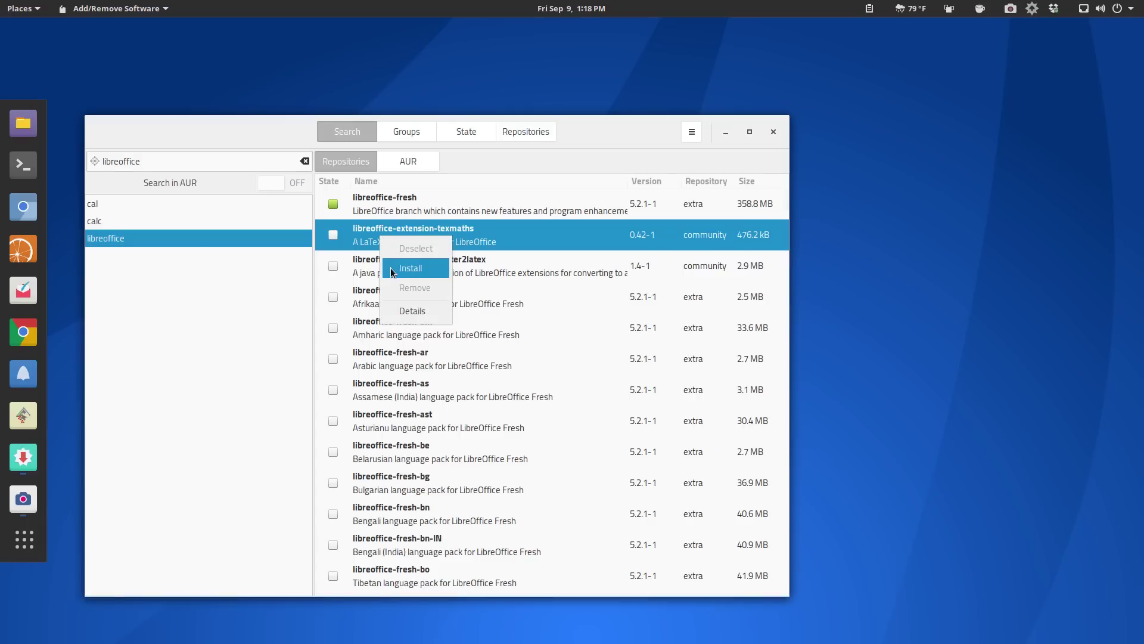
left_click(393, 268)
right_click(381, 242)
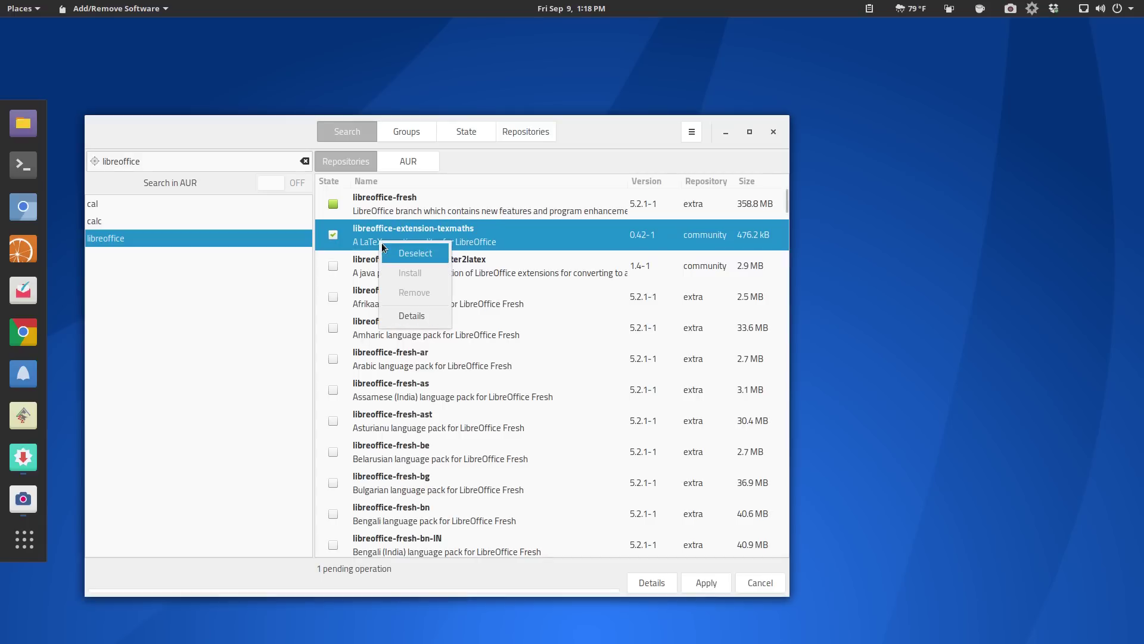
left_click(414, 315)
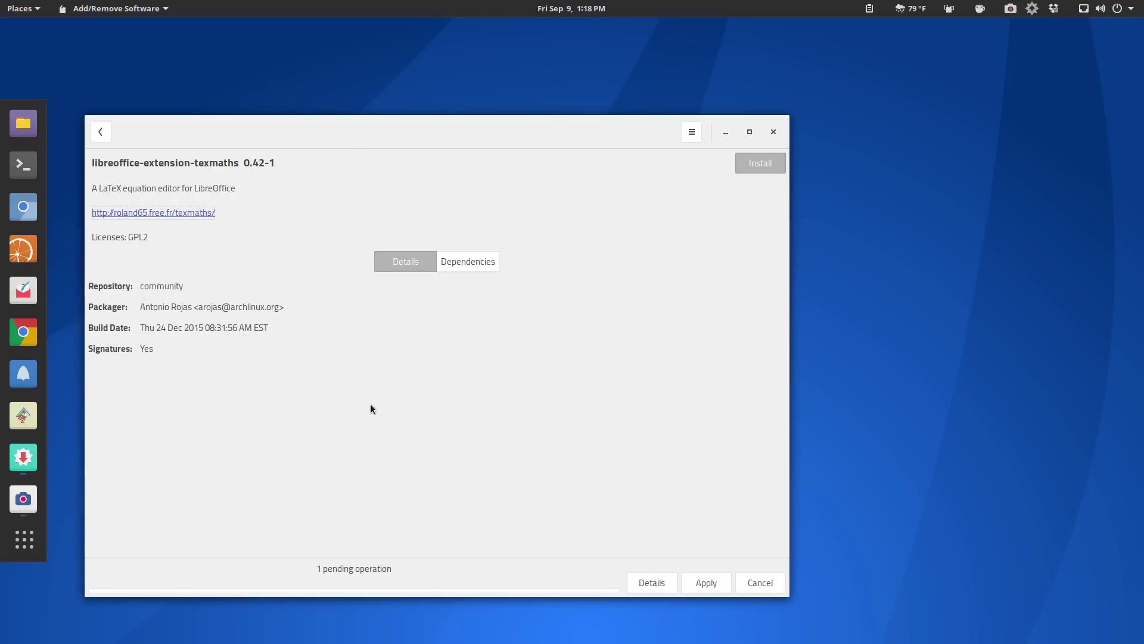
left_click(99, 132)
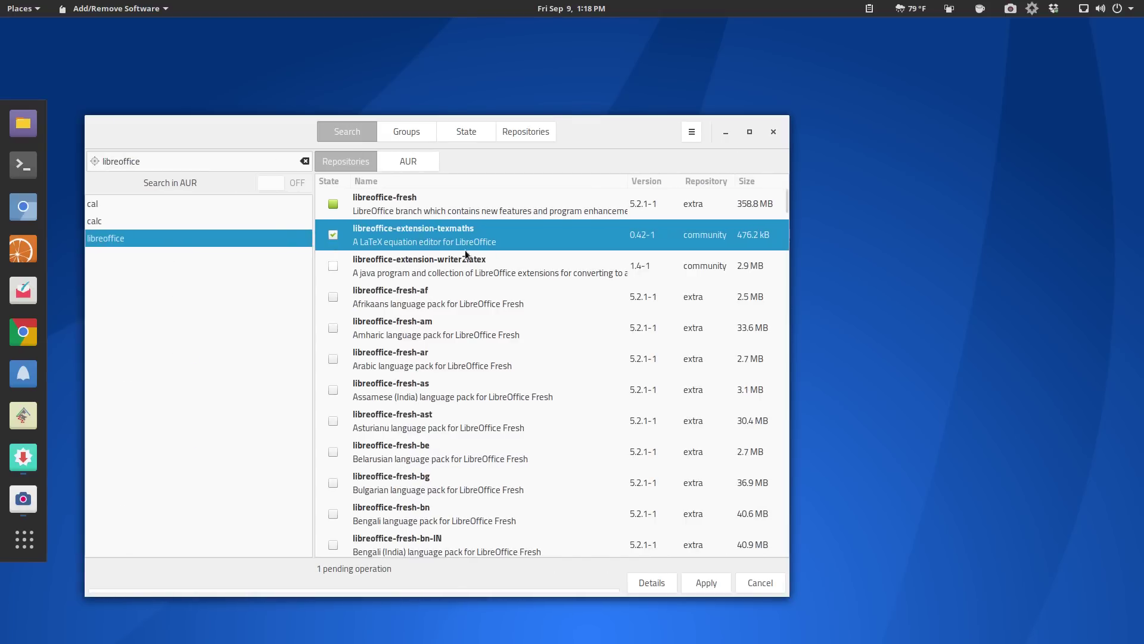
Apply the installation, accept its dependencies and authorize it with the account password
left_click(699, 581)
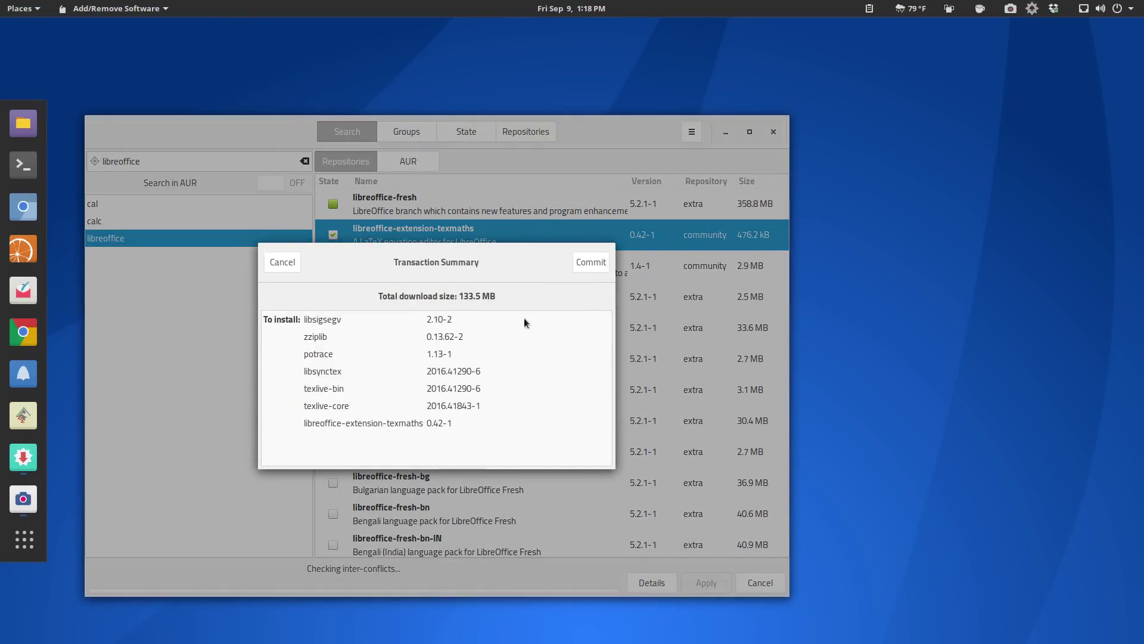
left_click(591, 263)
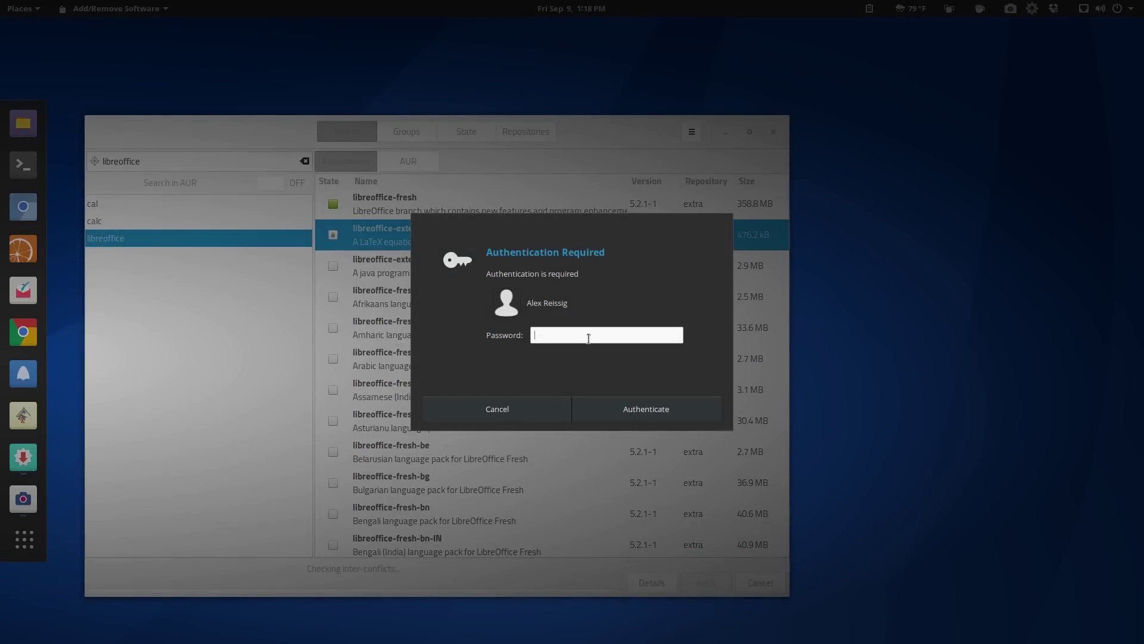
type("•••••••")
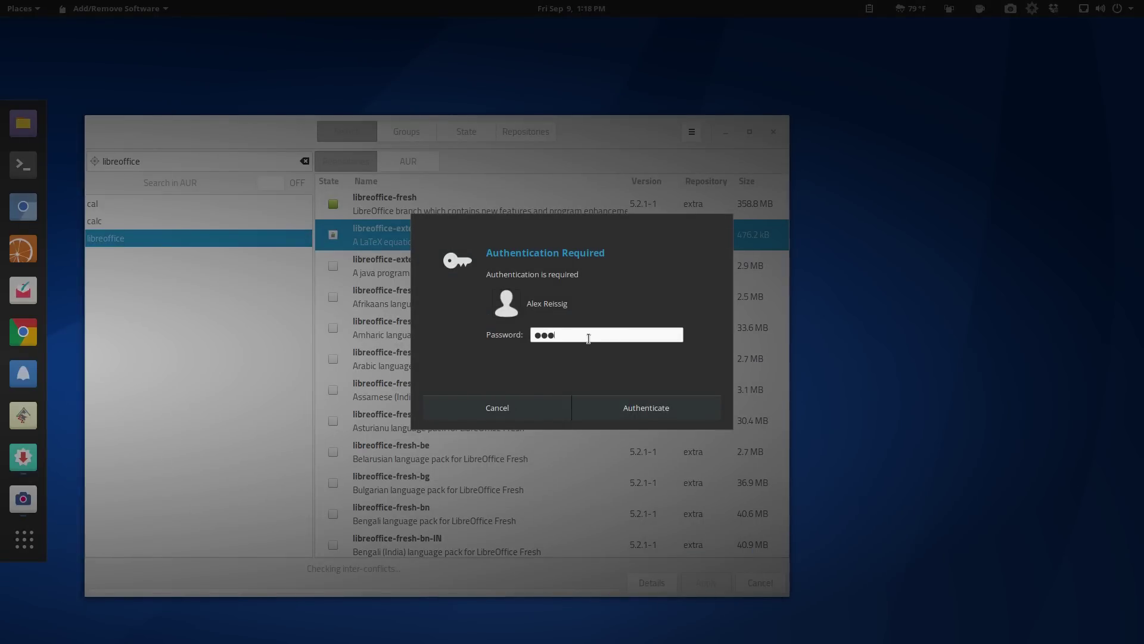
type("•••••••")
key("Return")
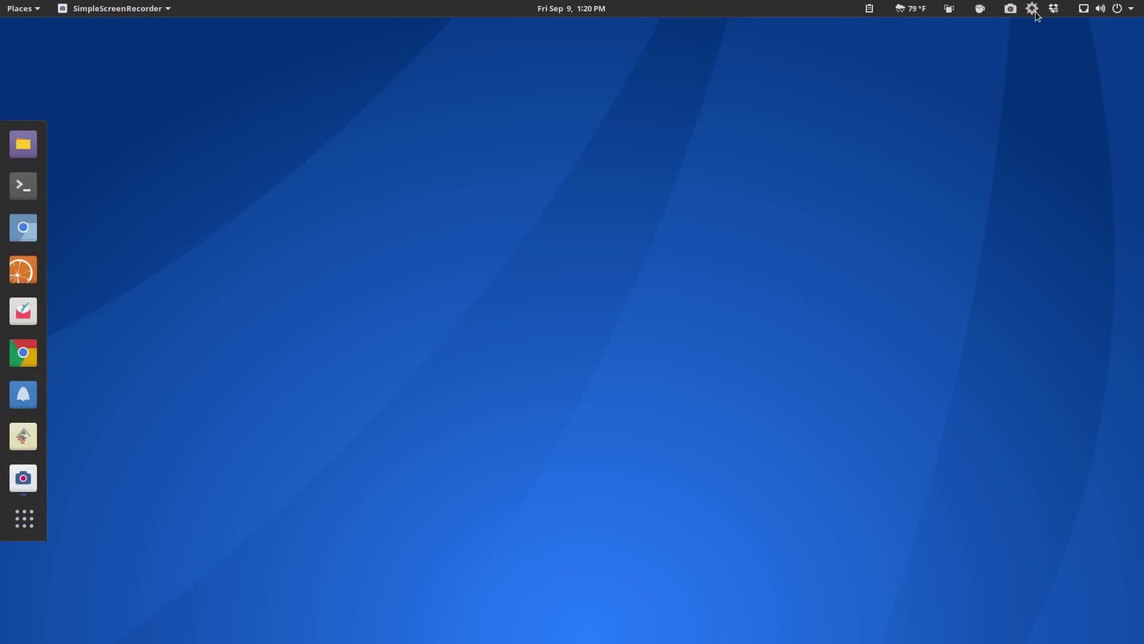
Run the Update Manager from the tray menu, confirm the system is up-to-date, and close it
left_click(1035, 11)
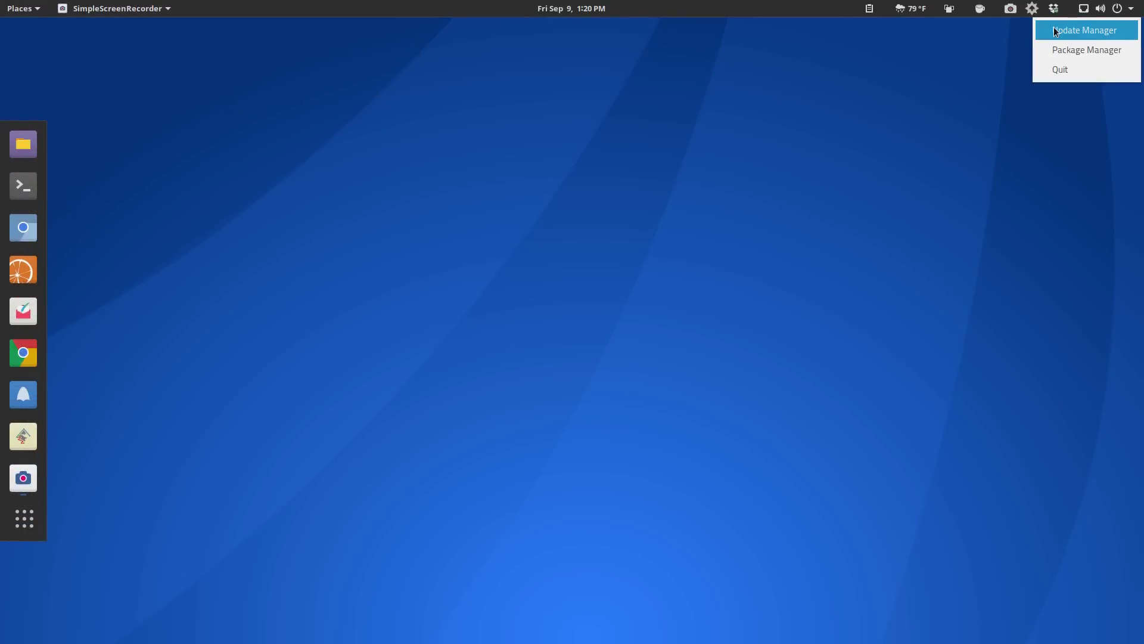
left_click(1054, 26)
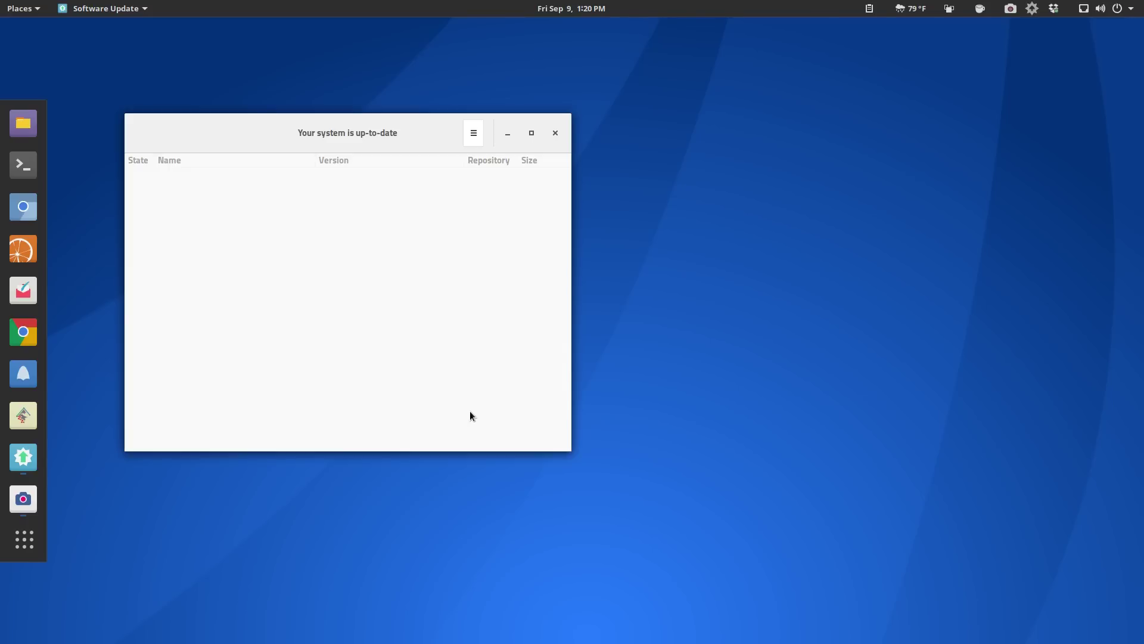
left_click(554, 133)
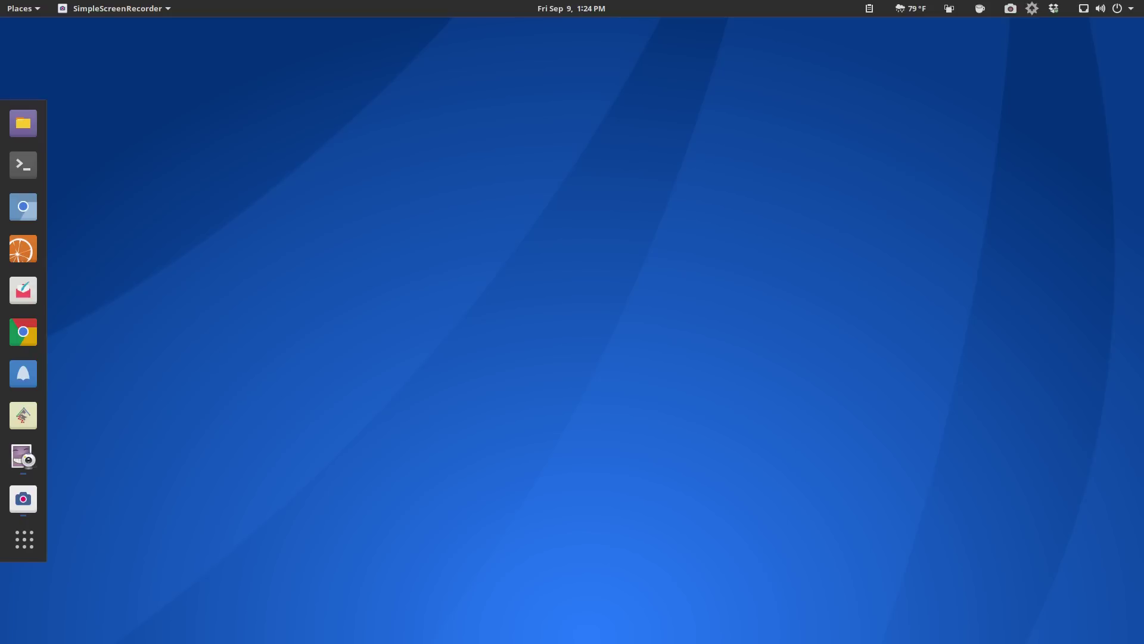